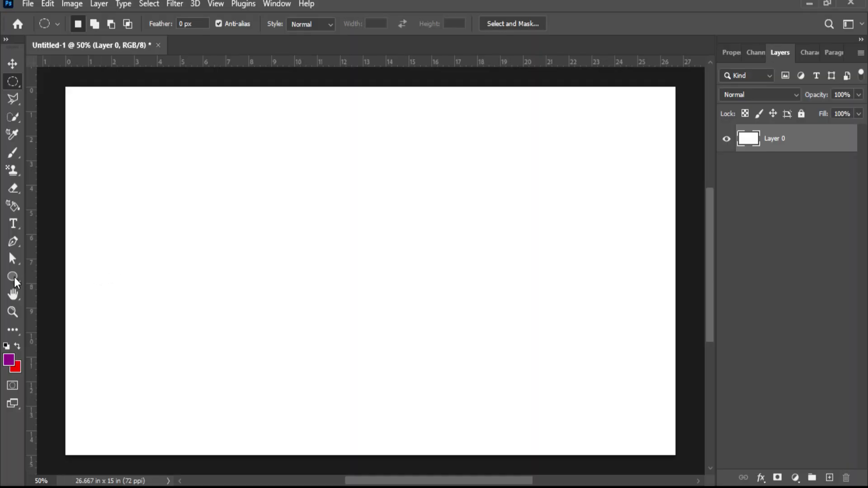
Step: Draw a large circle near the page centre with no fill
left_click(13, 276)
left_click_drag(274, 114, 556, 422)
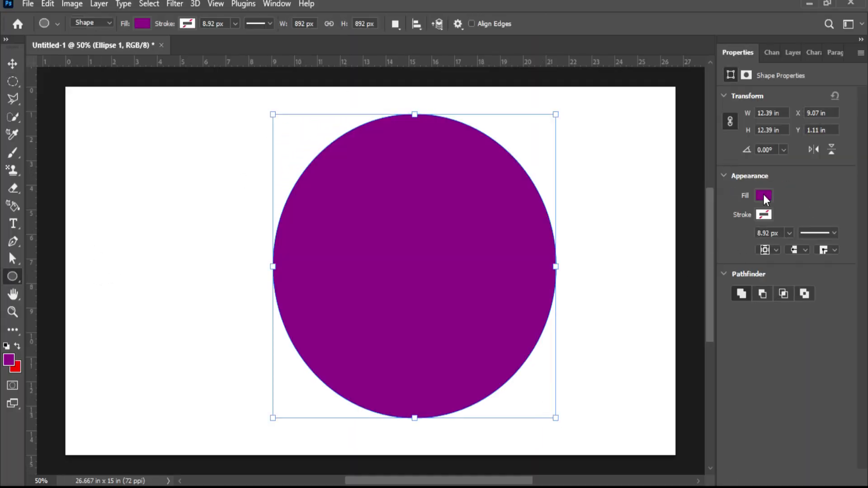
left_click(763, 195)
left_click(698, 221)
Step: Give the circle an 88.62 px white outline
left_click(764, 215)
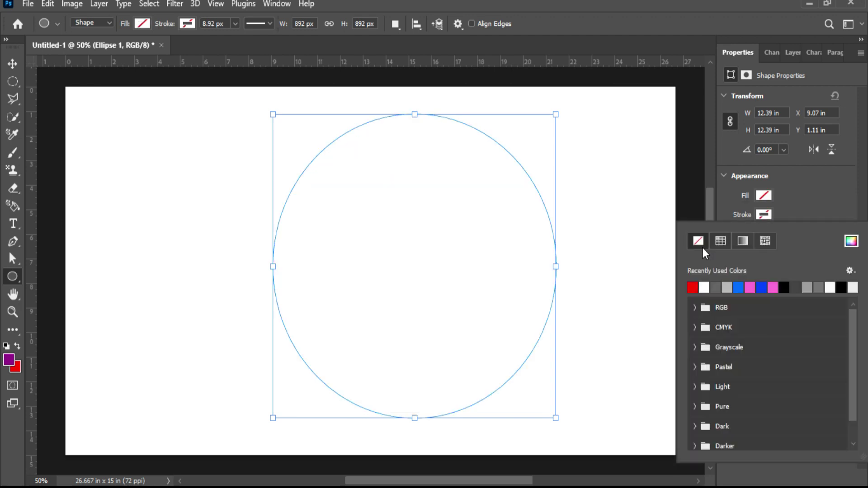
left_click(696, 287)
left_click(789, 232)
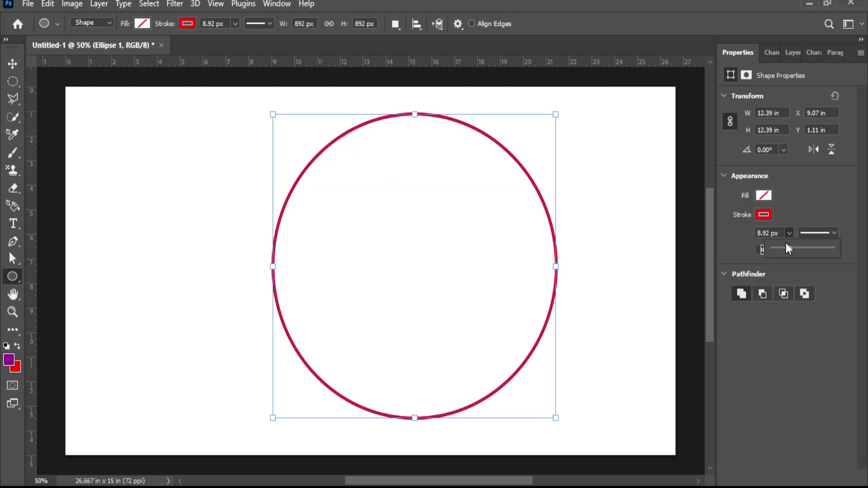
left_click_drag(796, 251, 820, 249)
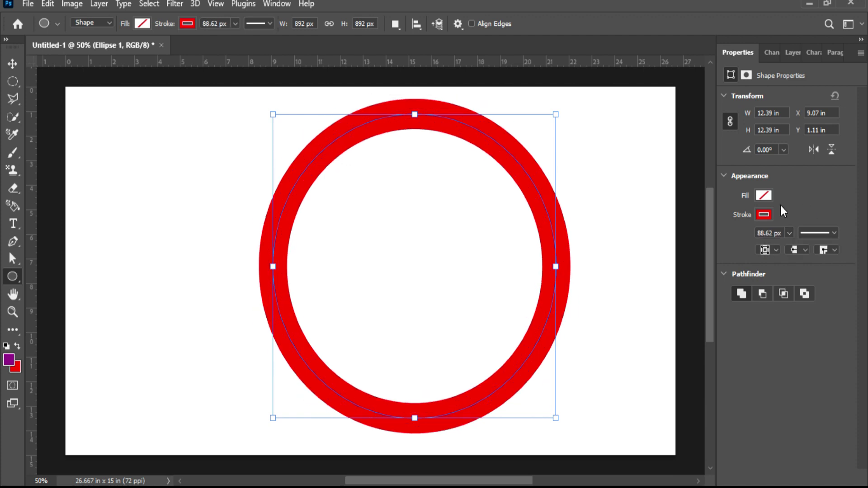
left_click(764, 214)
left_click(692, 287)
key("Return")
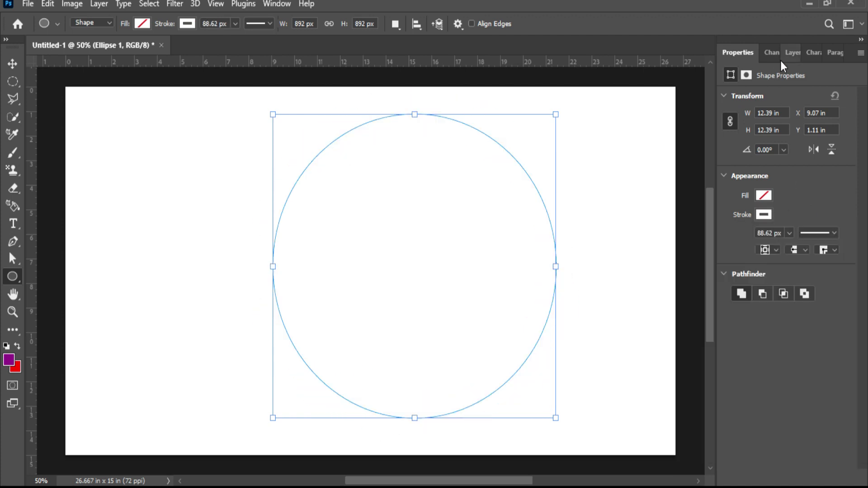
left_click(780, 54)
left_click(12, 63)
Step: Centre the white ring on the page, undoing an accidental background shift
left_click_drag(357, 194, 332, 198)
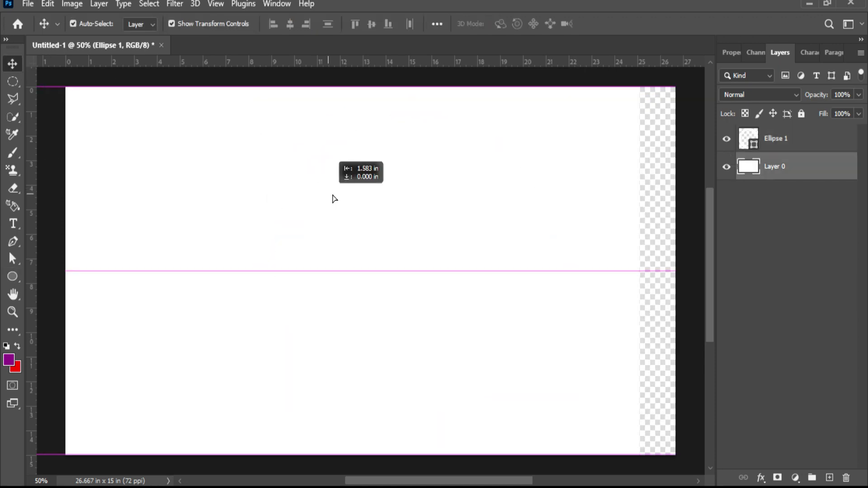
key("ctrl+z")
left_click(782, 140)
left_click_drag(395, 116, 345, 123)
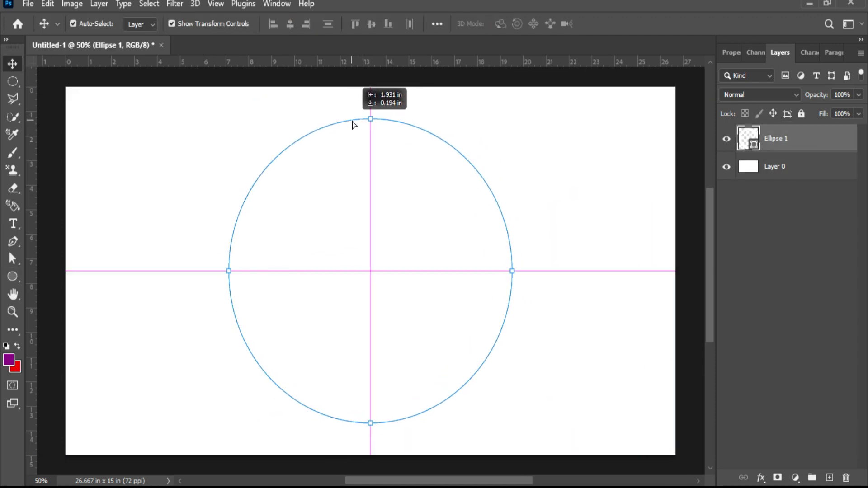
Step: Add two Drop Shadow layer styles to the ring so it looks raised
double_click(817, 148)
left_click(422, 360)
left_click_drag(478, 103, 641, 60)
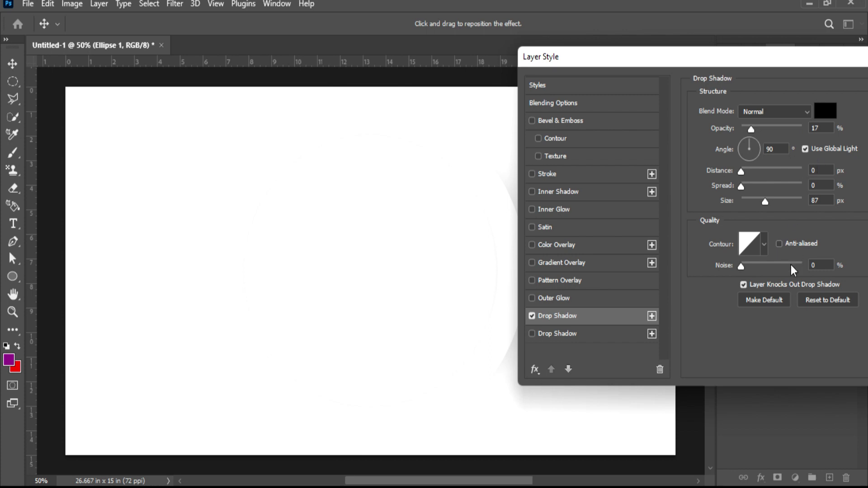
left_click(549, 332)
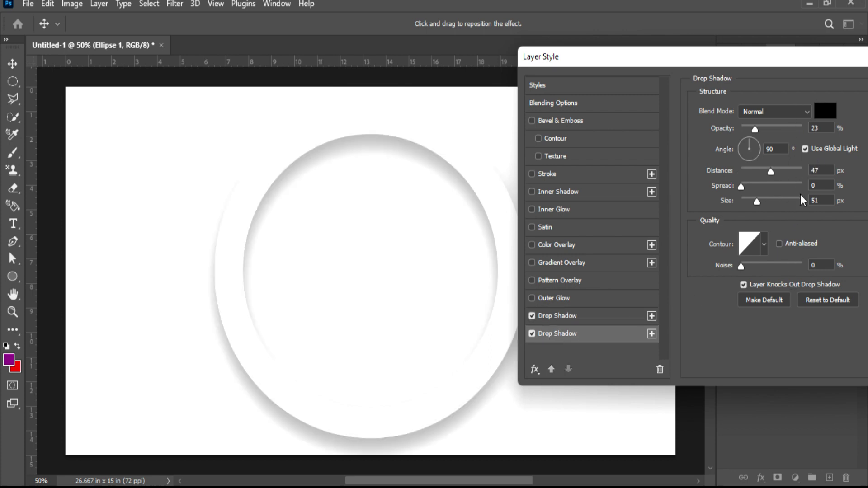
left_click_drag(769, 63, 652, 63)
left_click(845, 101)
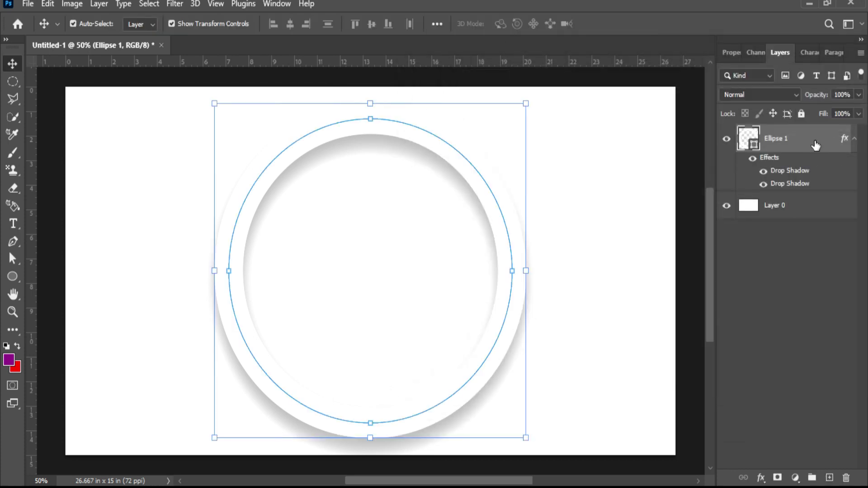
Step: Scale the original ring down slightly, keeping it centred
left_click_drag(523, 103, 518, 109)
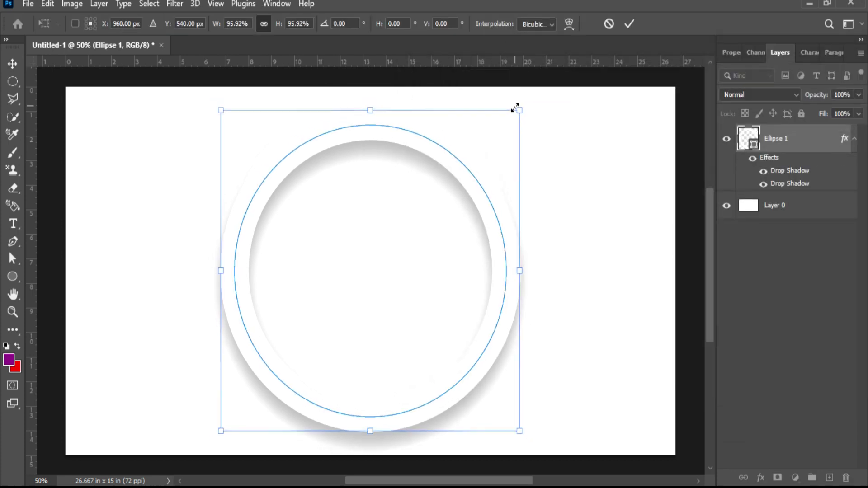
left_click_drag(482, 176, 491, 167)
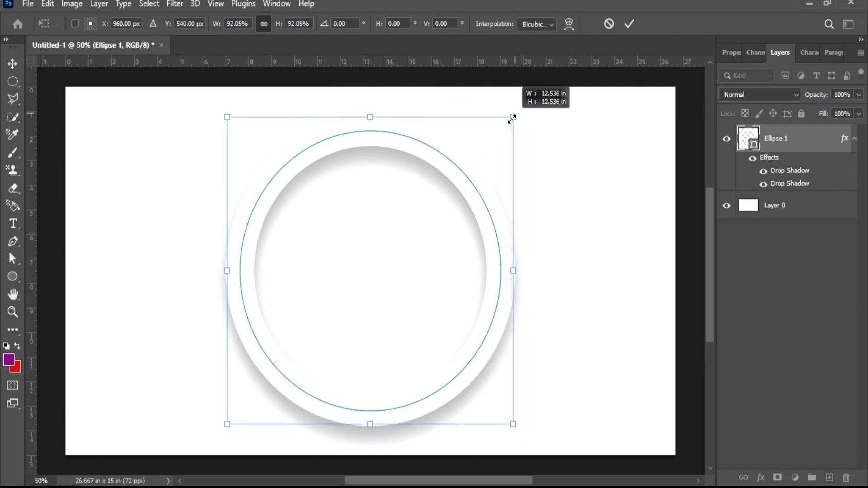
left_click_drag(518, 111, 514, 115)
key("Return")
Step: Add two duplicates of the ring, each scaled smaller to nest inside
left_click_drag(804, 141, 829, 478)
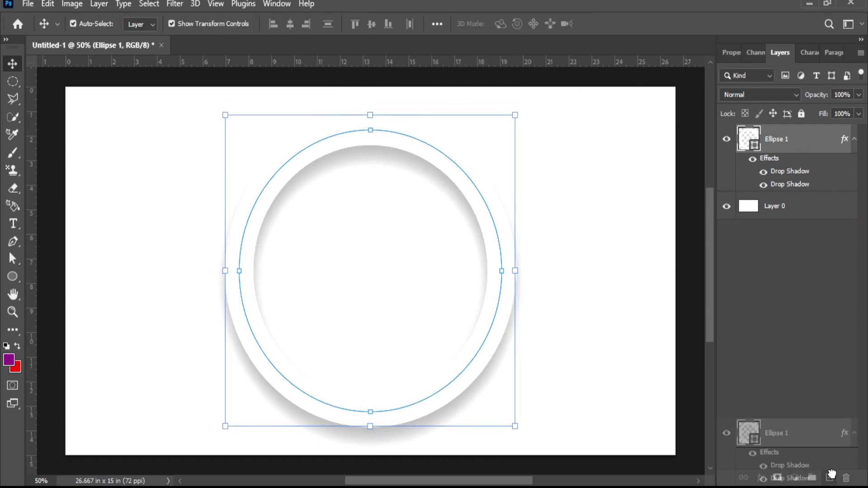
left_click_drag(515, 115, 460, 170)
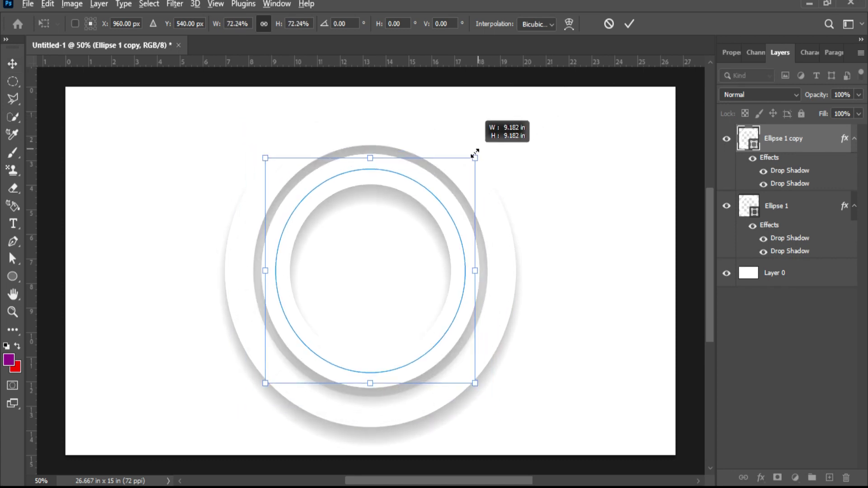
key("Return")
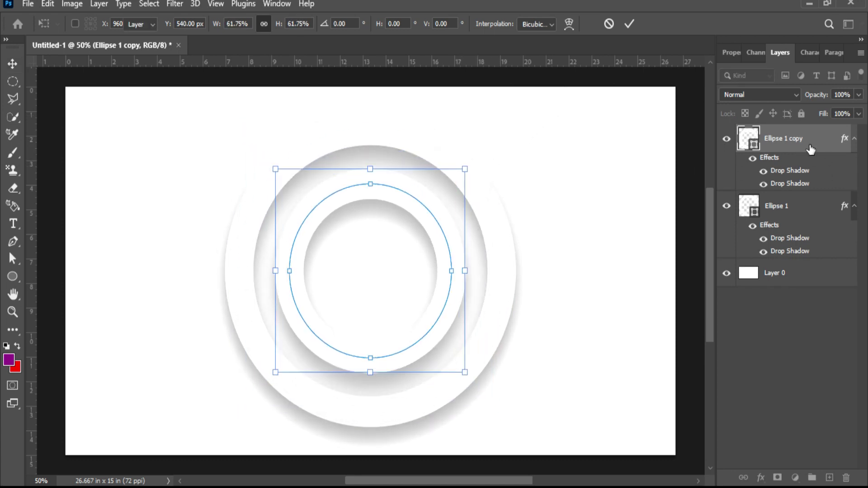
left_click_drag(805, 141, 829, 478)
left_click_drag(465, 169, 407, 231)
key("Return")
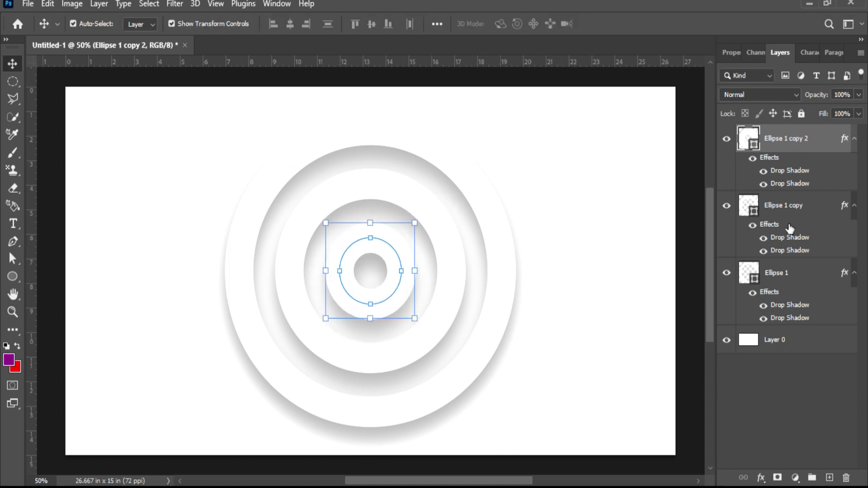
Step: Hide the white background, group the three rings and convert the group to a smart object
left_click(731, 344)
left_click(796, 274, "shift")
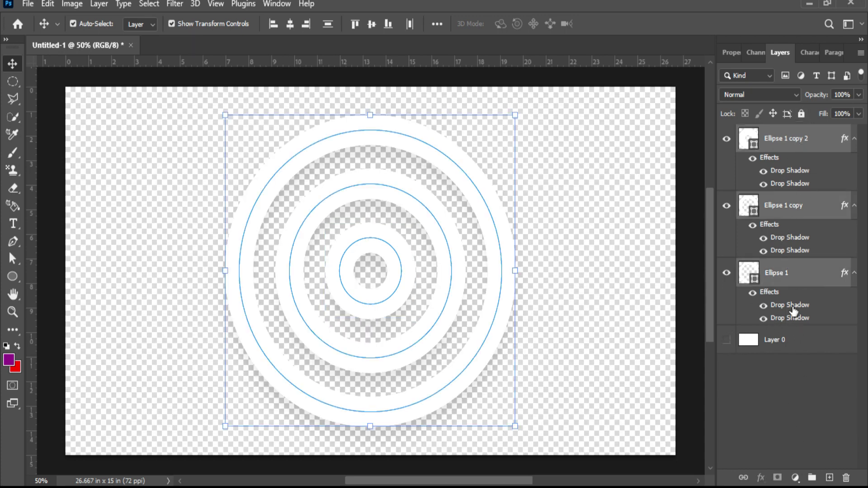
left_click(812, 478)
right_click(757, 136)
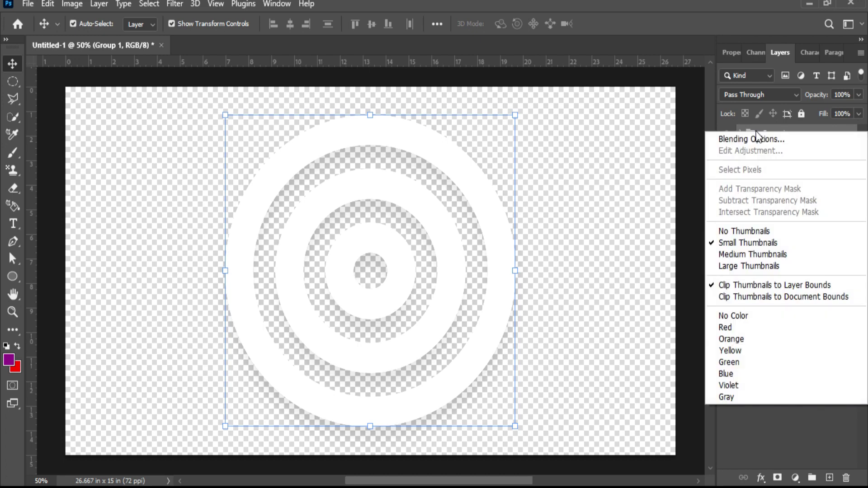
left_click(822, 411)
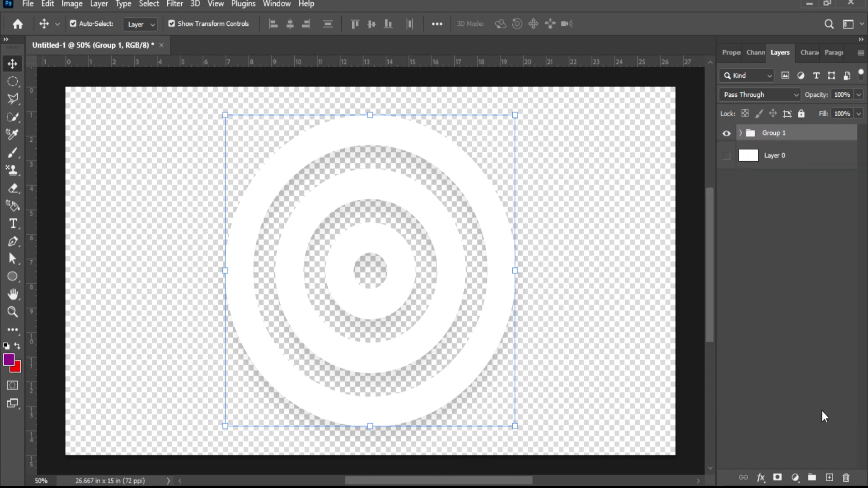
right_click(804, 138)
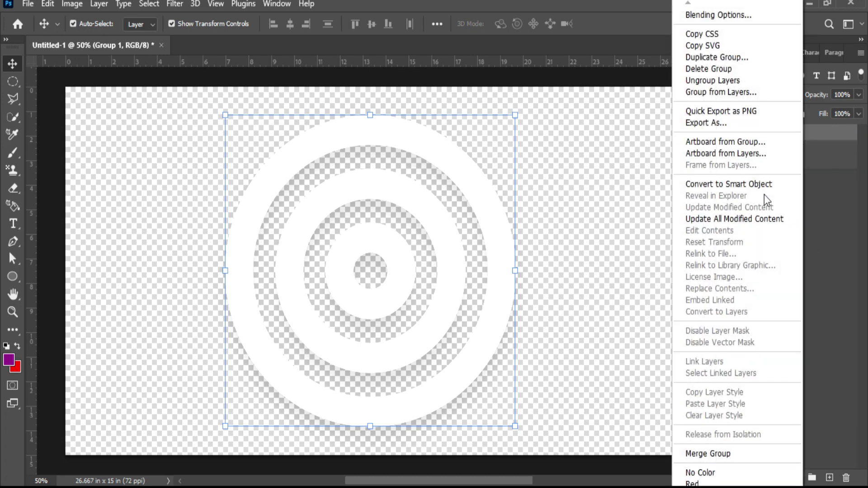
left_click(734, 185)
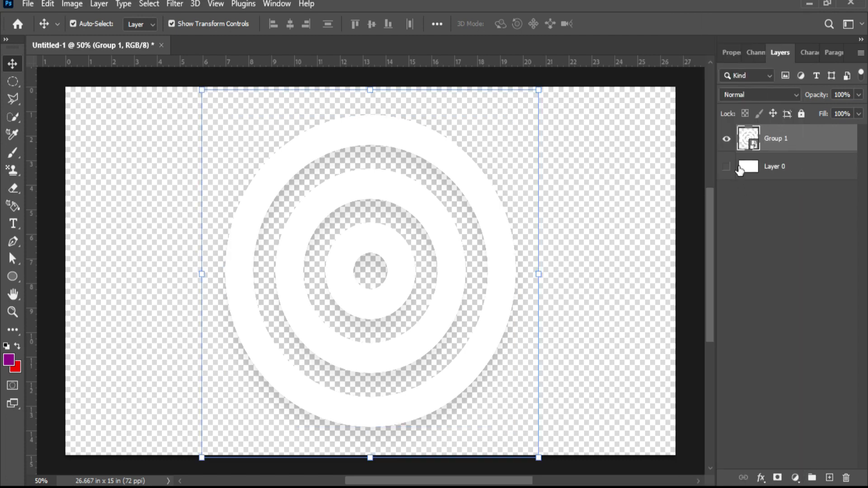
Step: Define the rings as a new pattern named '10'
left_click(47, 4)
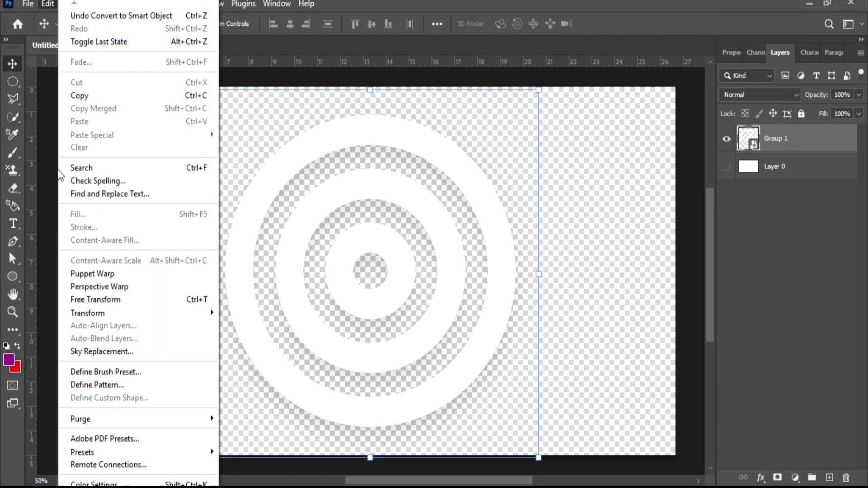
left_click(82, 386)
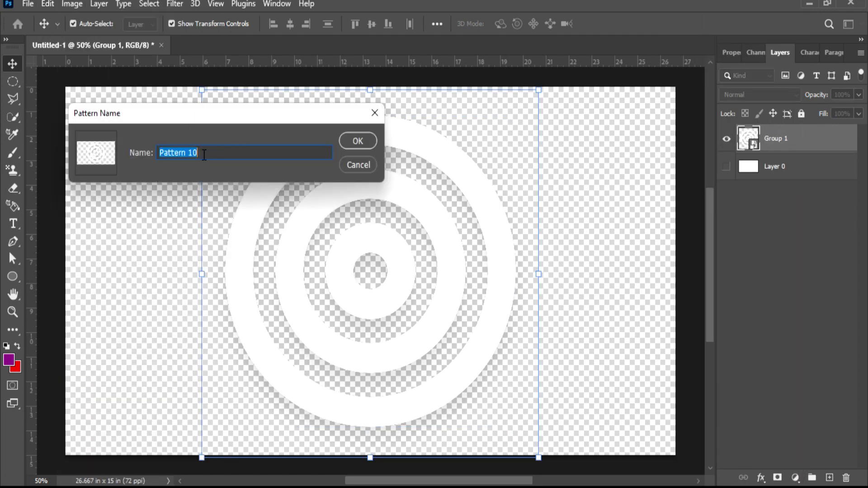
type("10")
left_click(360, 138)
Step: Create a new 1920×1080 document at 300 ppi resolution
left_click(28, 4)
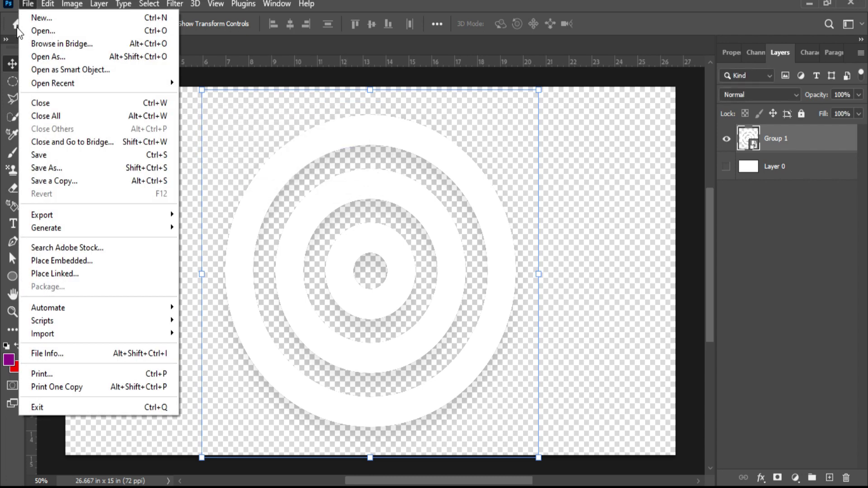
left_click(29, 19)
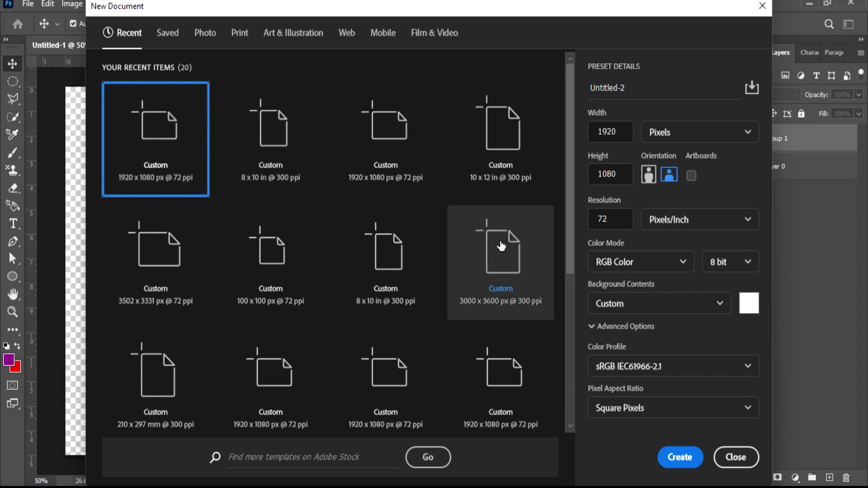
left_click(602, 220)
type("300")
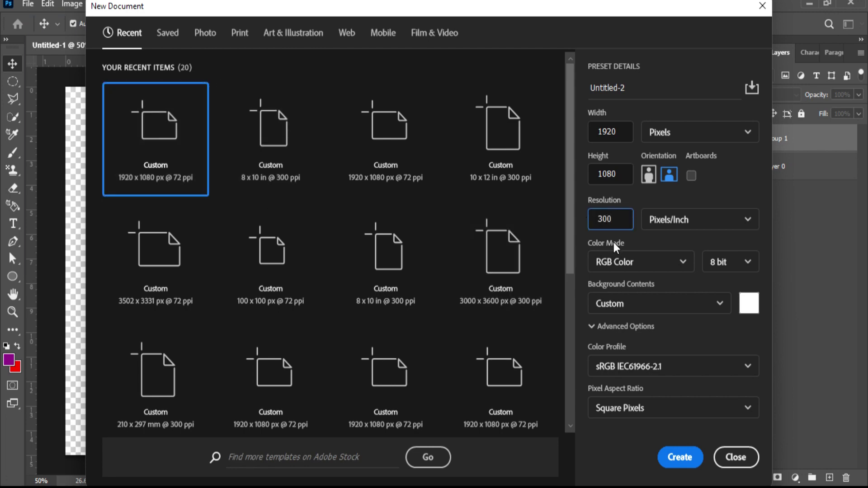
left_click(680, 458)
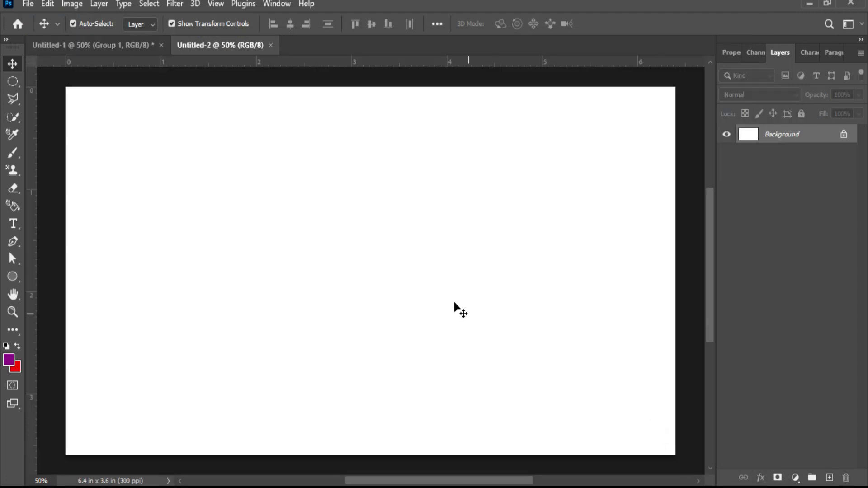
Step: Add Layer 1 and fill it with a pattern using the Symmetry Fill script
left_click(830, 477)
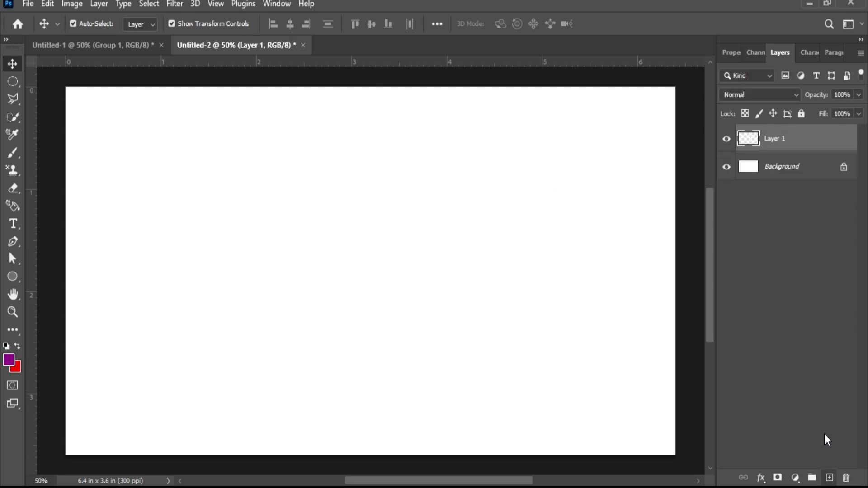
left_click(46, 5)
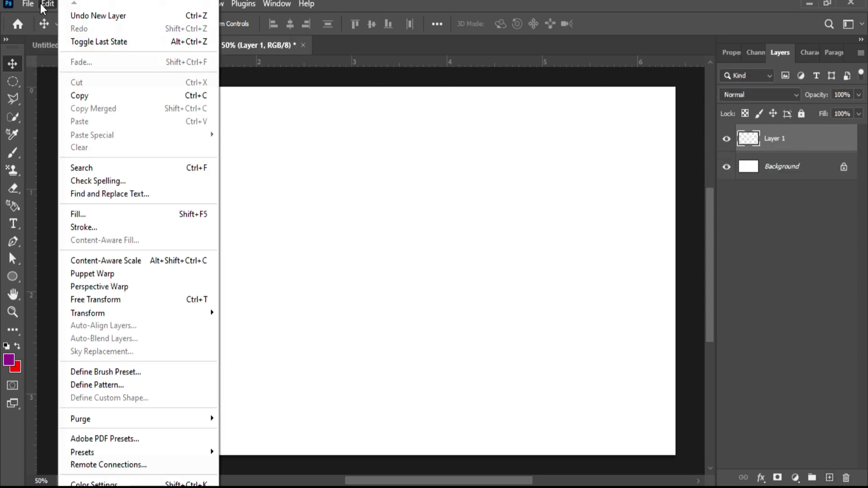
left_click(90, 218)
left_click(403, 68)
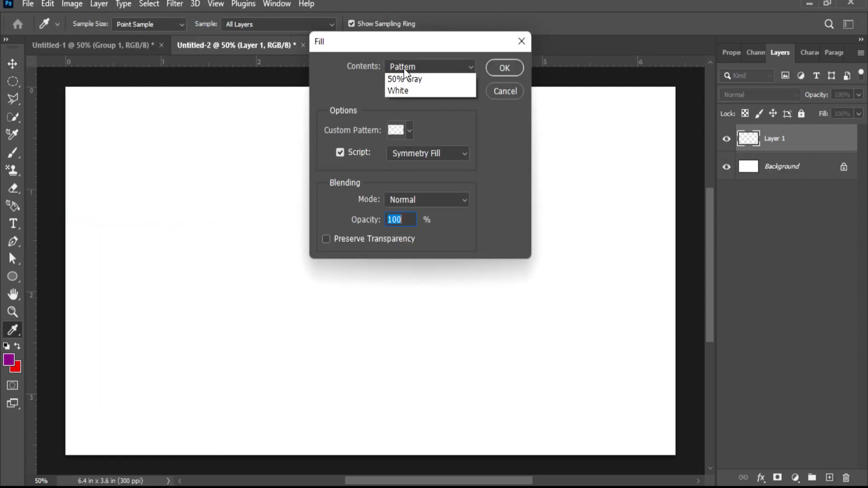
left_click(407, 134)
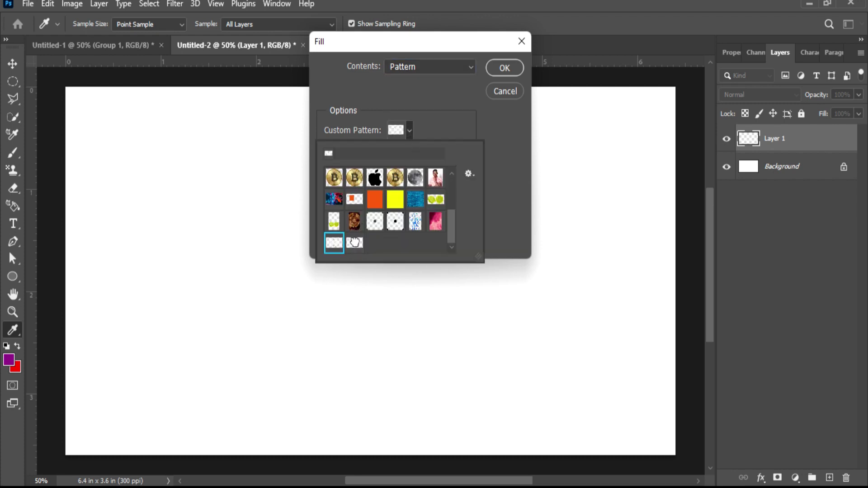
left_click(354, 242)
left_click(398, 131)
left_click(425, 154)
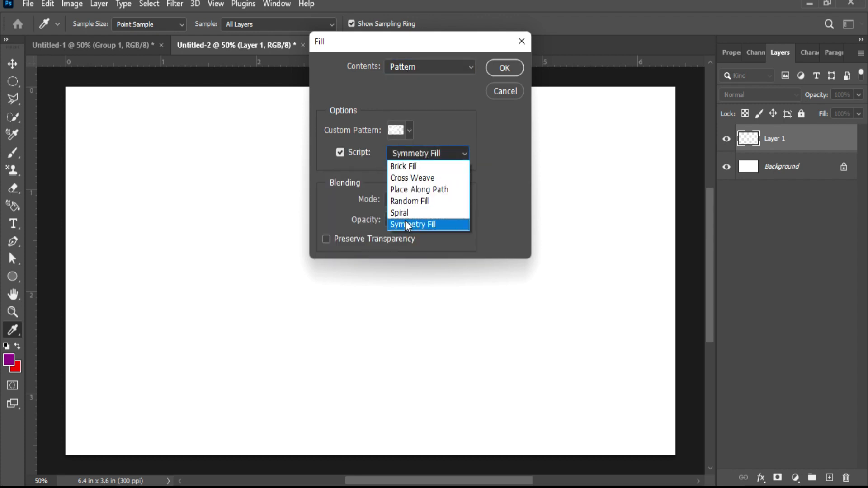
left_click(396, 224)
left_click(496, 72)
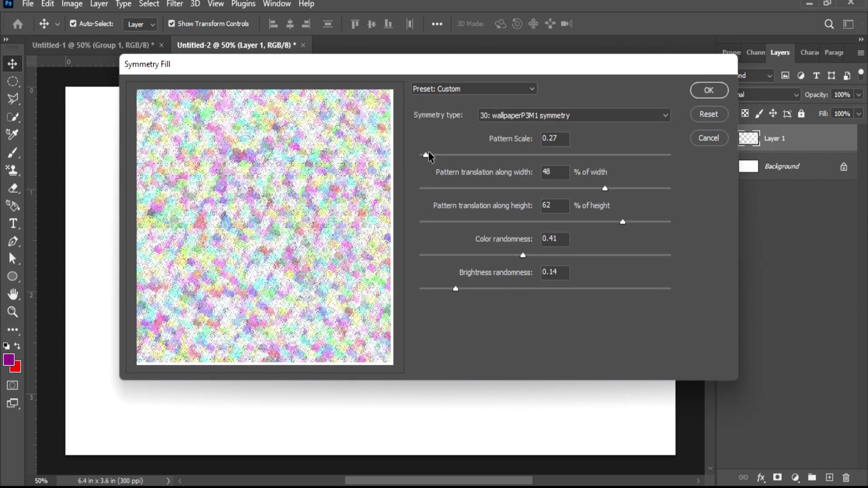
Step: Set the symmetry type to wallpaperP2, scale 0.25, colour randomness 0.31, and apply
left_click(512, 121)
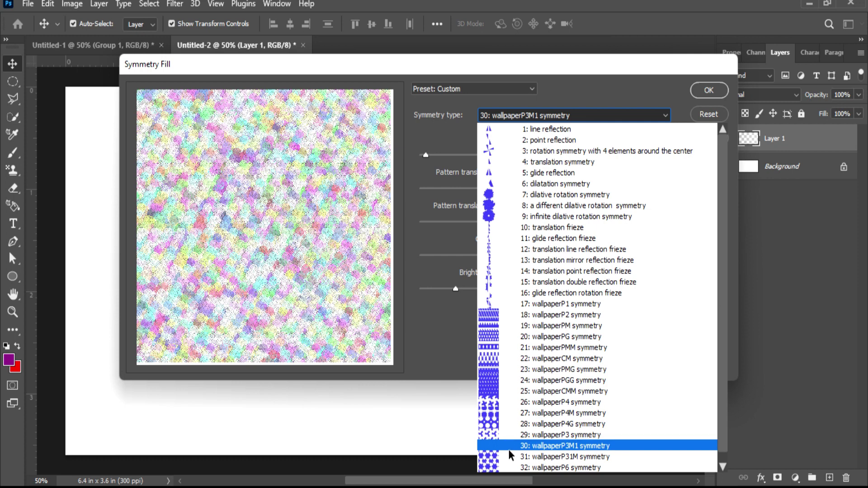
left_click(518, 316)
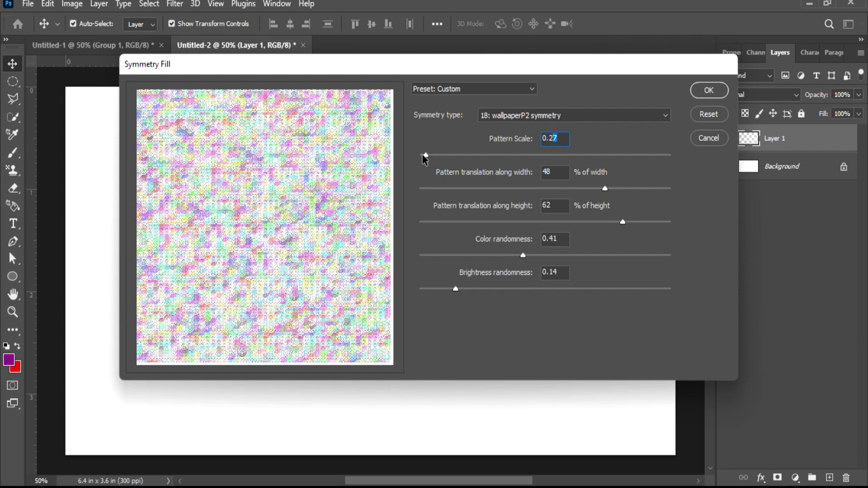
left_click_drag(425, 156, 418, 156)
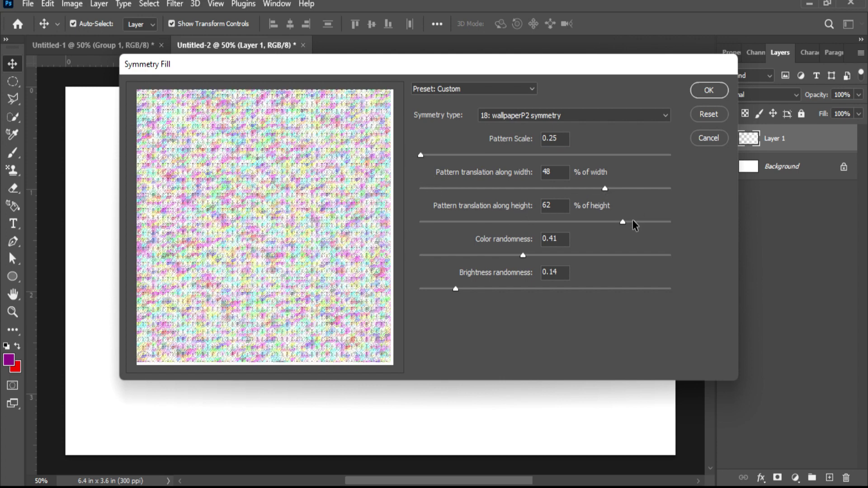
left_click_drag(522, 255, 497, 256)
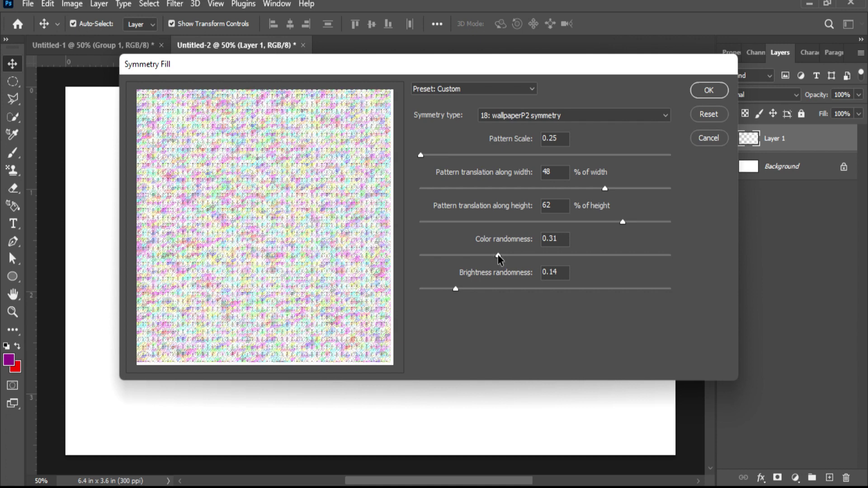
left_click(722, 92)
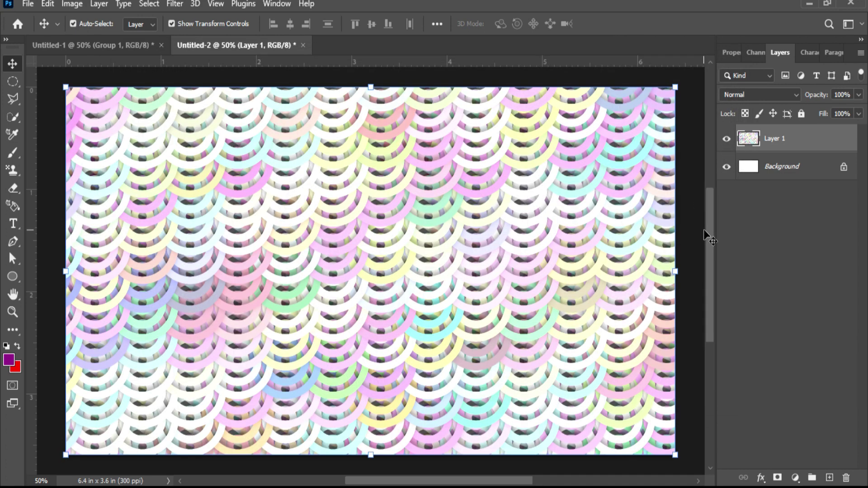
Step: Toggle Layer 1's visibility and zoom in and out to inspect the pattern at 50%
left_click(762, 248)
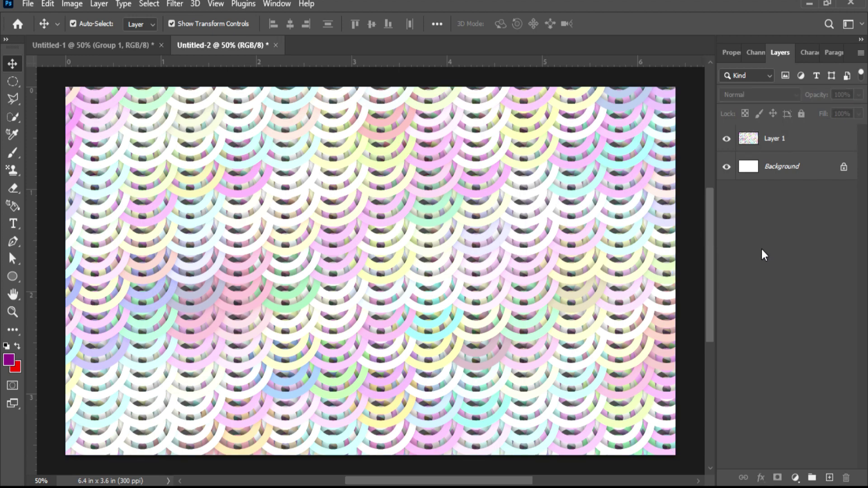
left_click(726, 138)
left_click(727, 138)
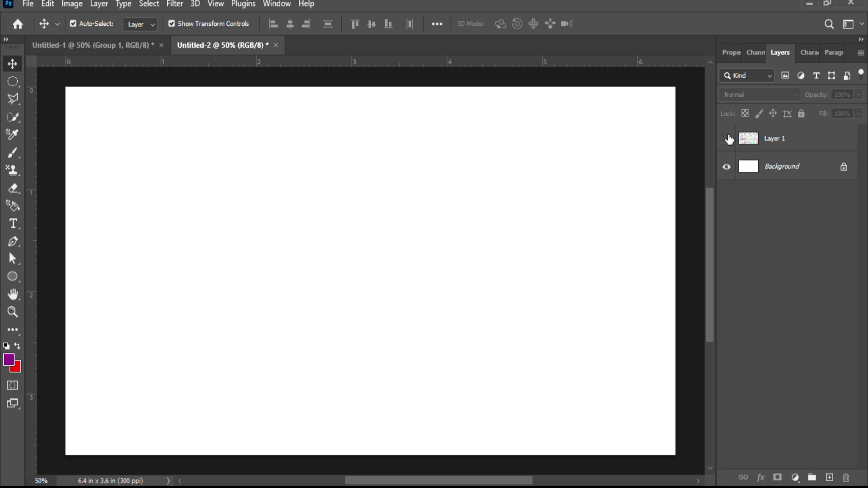
key("ctrl+plus")
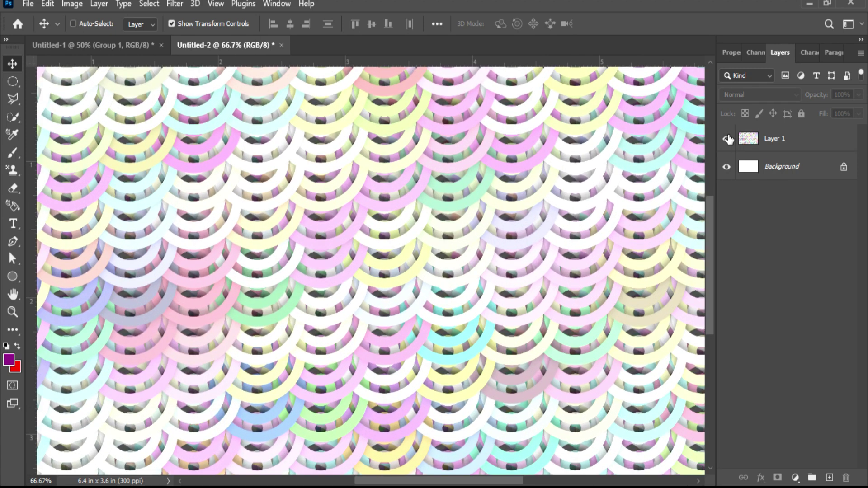
key("ctrl+plus")
key("ctrl+minus")
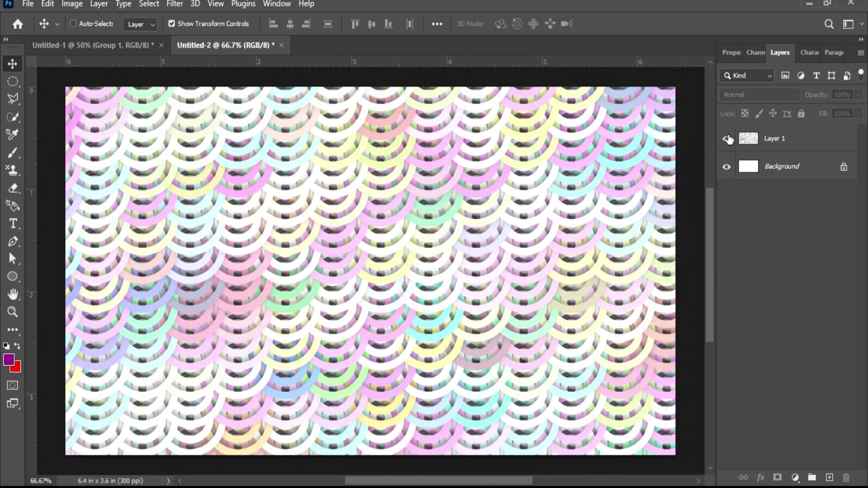
key("ctrl+minus")
key("ctrl+minus")
key("ctrl+plus")
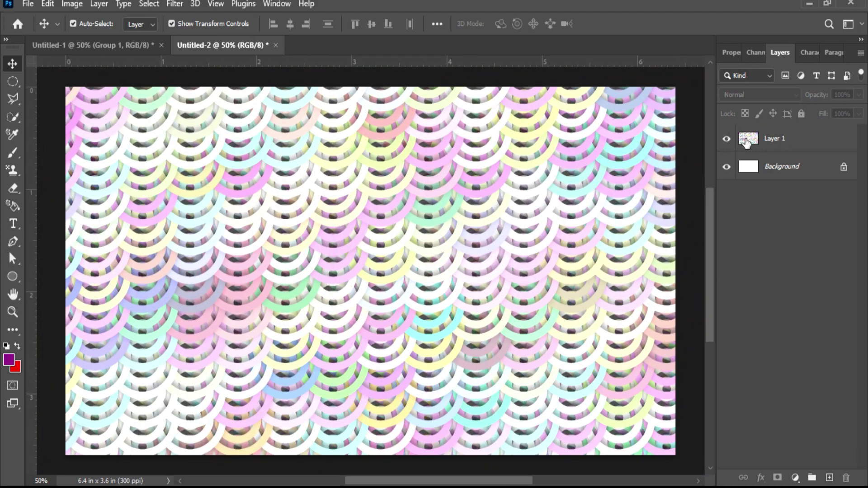
Step: Hide Layer 1 and add an empty Layer 2 above it
left_click(725, 140)
left_click(779, 140)
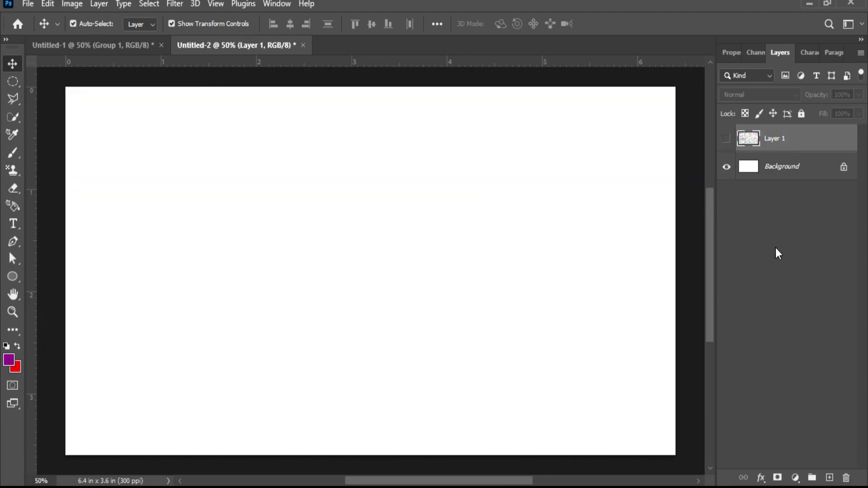
left_click(829, 477)
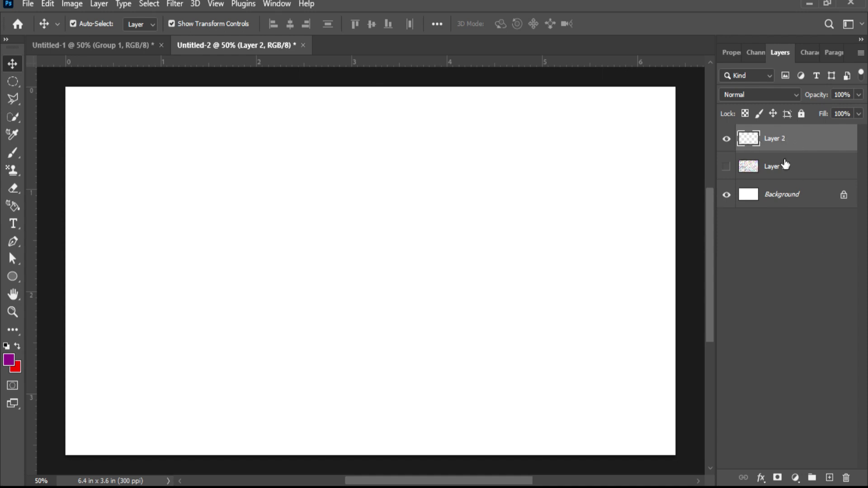
Step: Fill Layer 2 with a wallpaperPG Symmetry Fill pattern at colour randomness 0.26
left_click(48, 3)
left_click(97, 213)
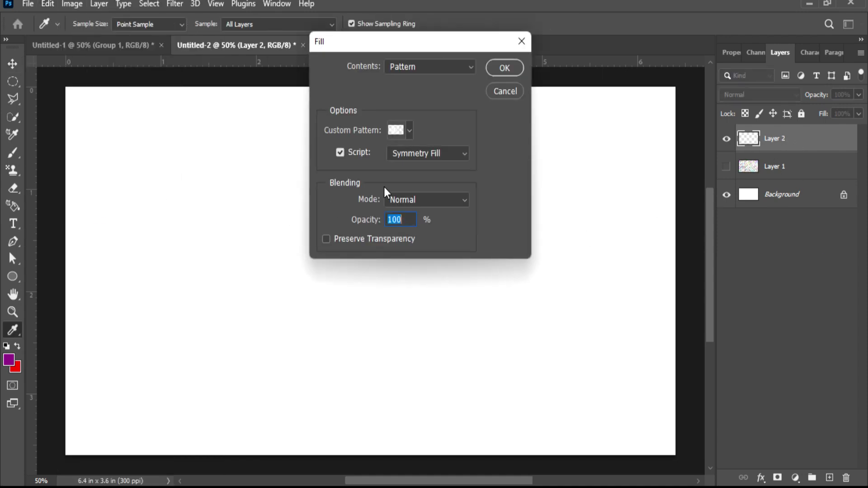
left_click(502, 68)
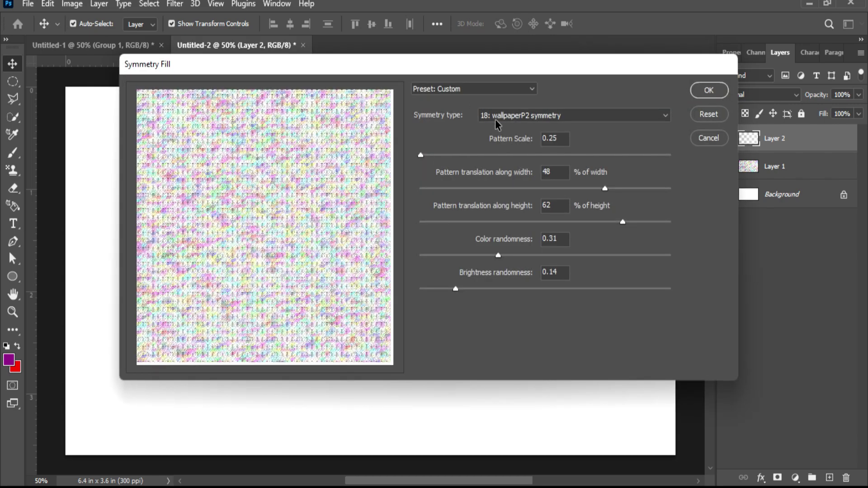
left_click(495, 119)
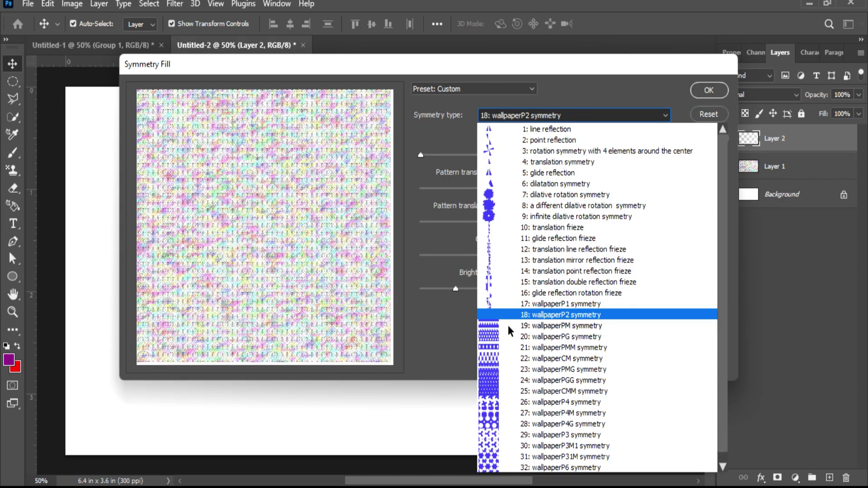
left_click(536, 339)
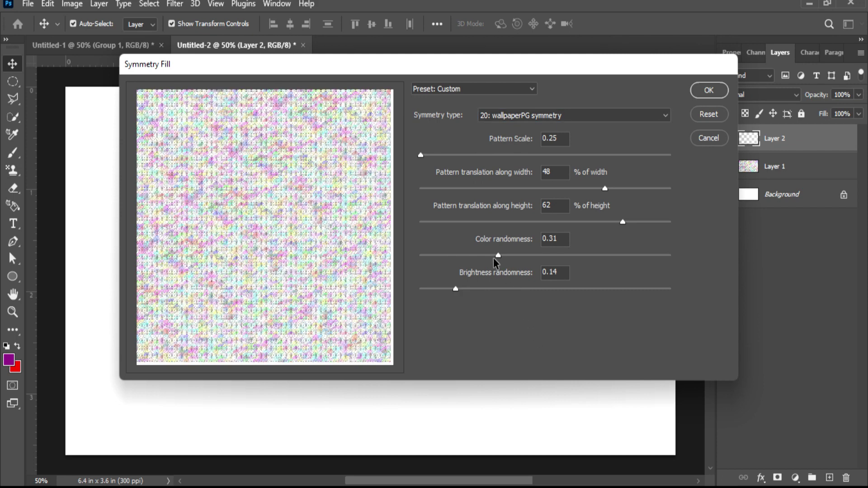
left_click_drag(501, 263, 488, 261)
left_click(700, 92)
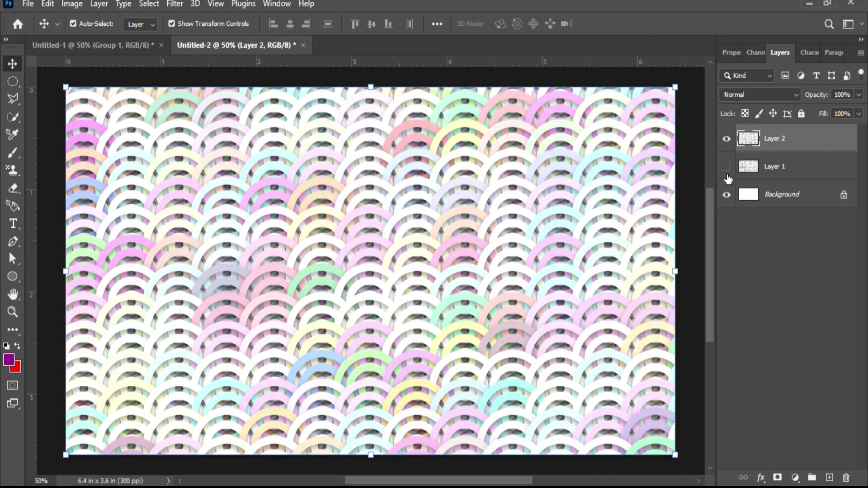
Step: Show Layer 1 and toggle Layer 2 off and on to compare the patterns
left_click(726, 166)
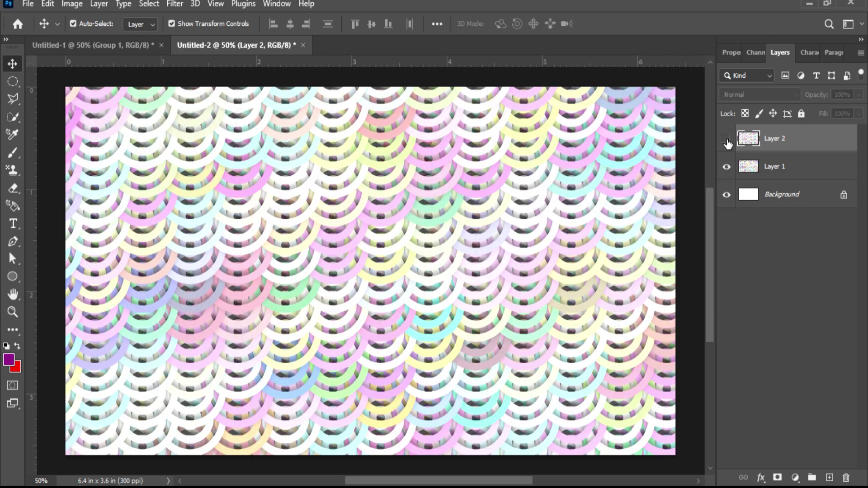
left_click(726, 139)
left_click(726, 139)
Step: Add an empty Layer 3 with Layers 2 and 1 hidden
left_click(830, 478)
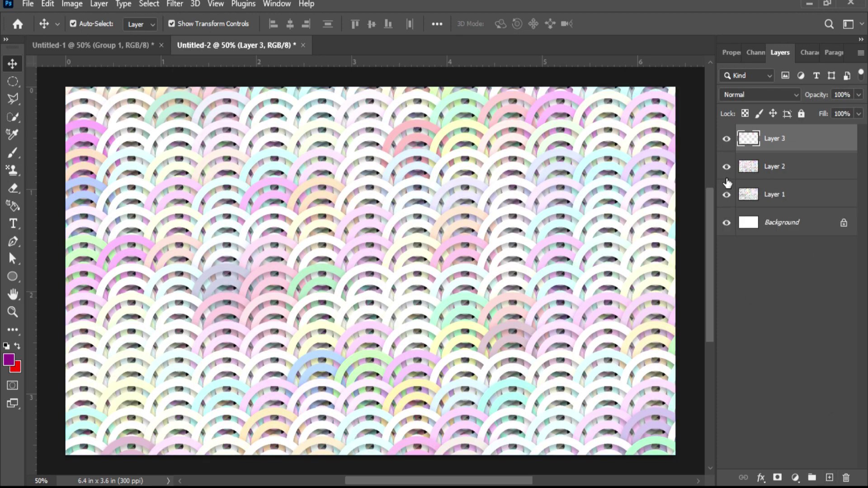
left_click(726, 167)
left_click(726, 195)
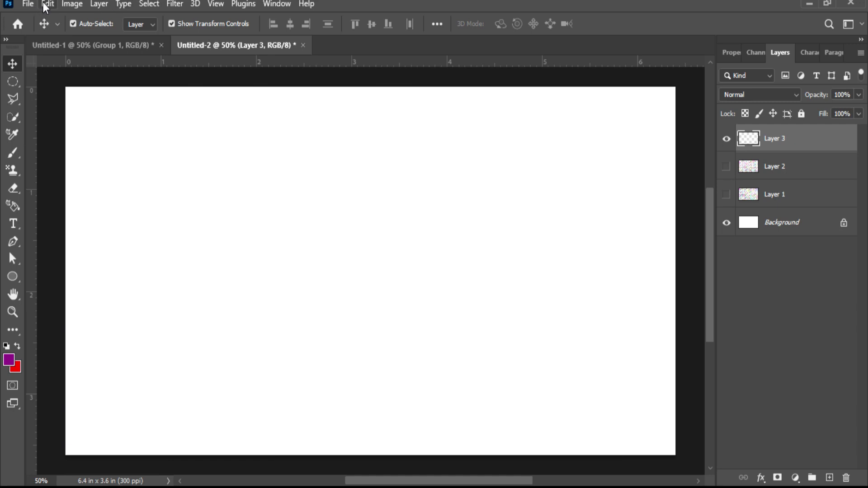
left_click(47, 4)
Step: Pattern-fill Layer 3 with the Symmetry Fill script using the 29: wallpaperP3 symmetry type
left_click(77, 214)
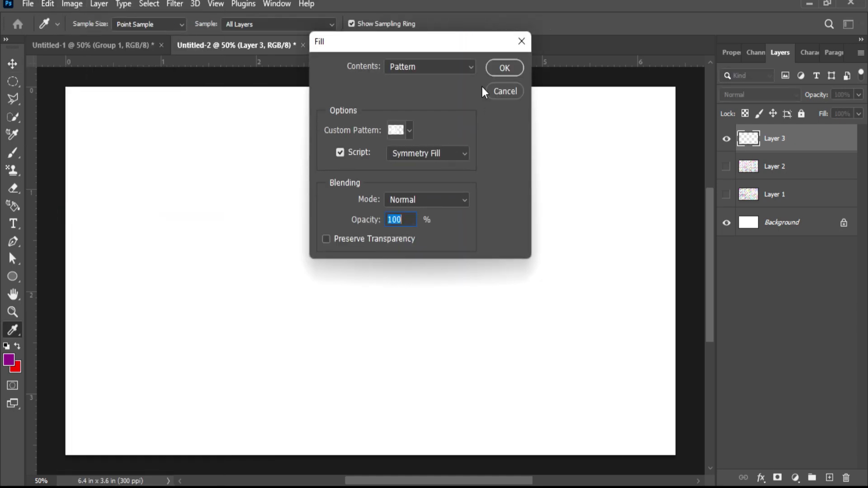
left_click(493, 67)
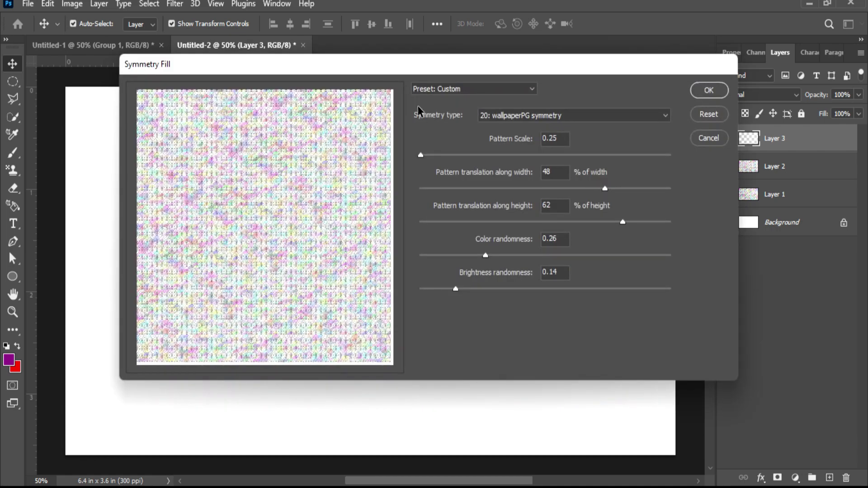
left_click(487, 116)
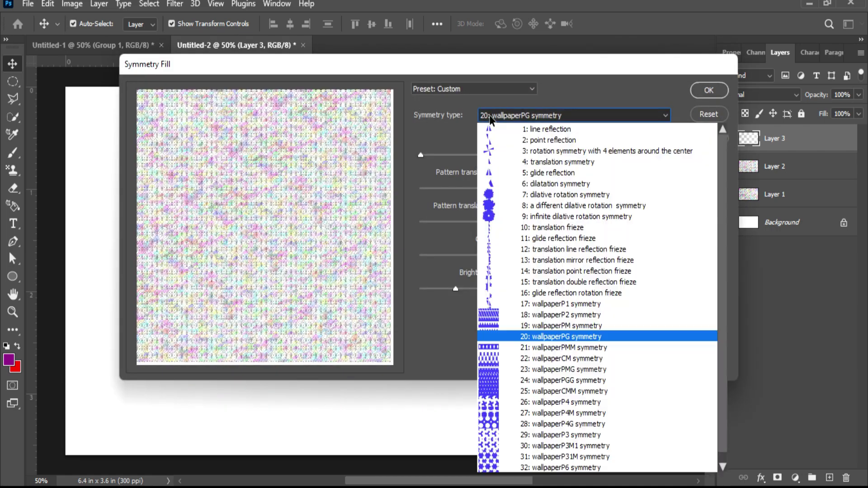
left_click(510, 436)
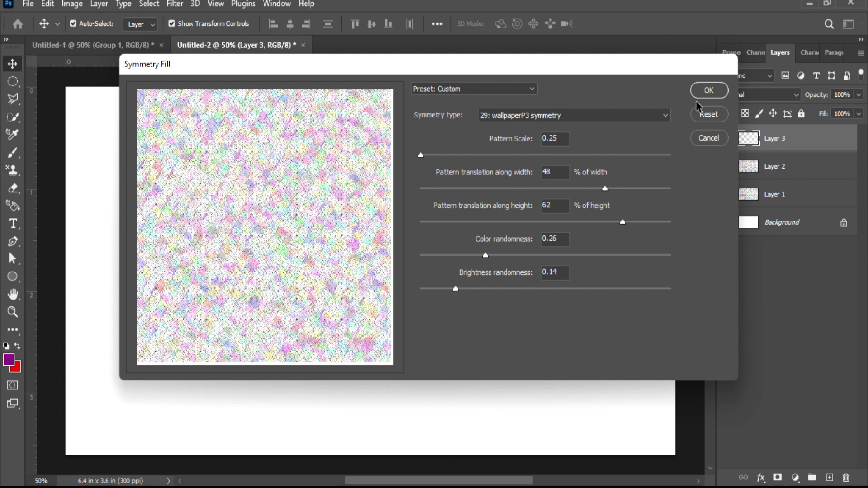
left_click(703, 92)
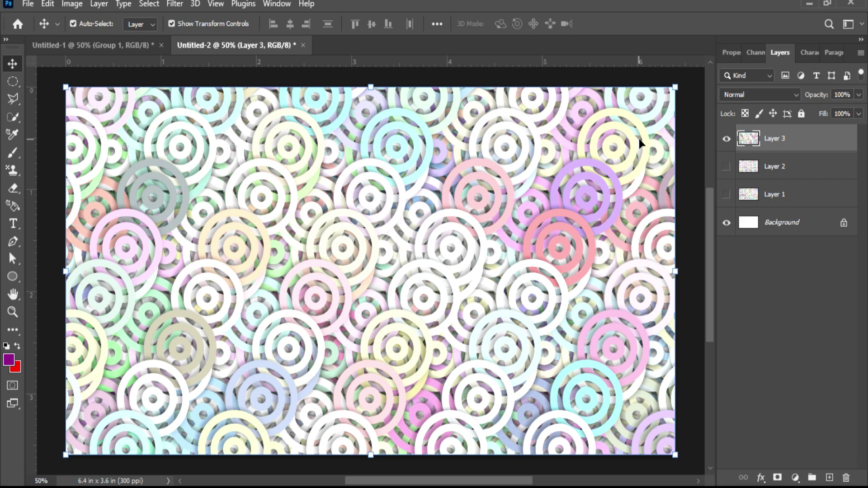
Step: Hide Layer 3 and show the lower pattern layers to compare them
left_click(726, 166)
left_click(726, 194)
left_click(726, 138)
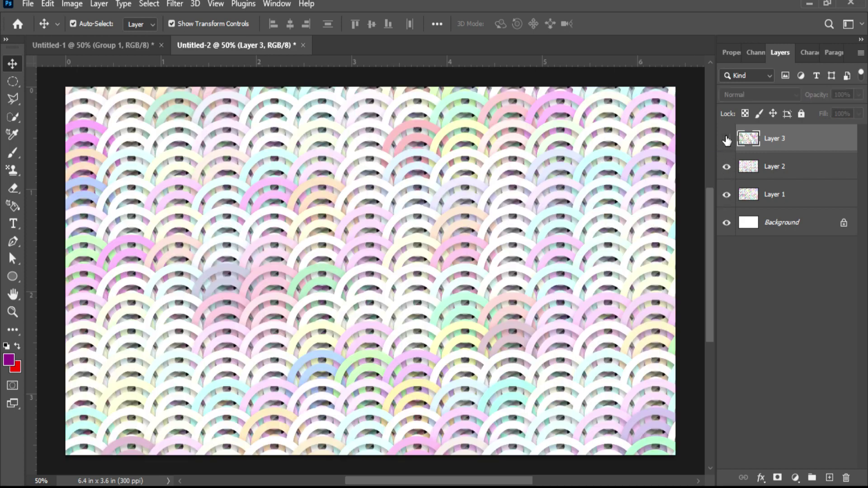
Step: Hide all pattern layers and add an empty Layer 4 on top
left_click(725, 167)
left_click(726, 194)
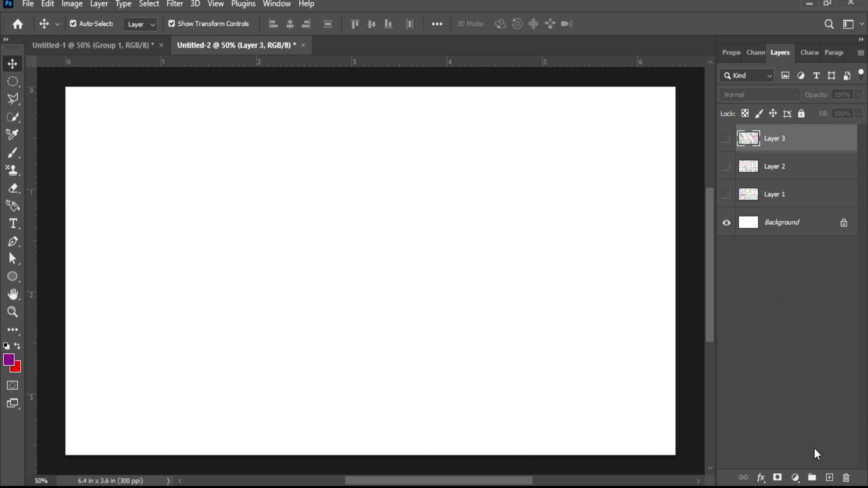
left_click(827, 477)
Step: Fill Layer 4 using the Symmetry Fill script with symmetry type 25: wallpaperCMM
left_click(47, 4)
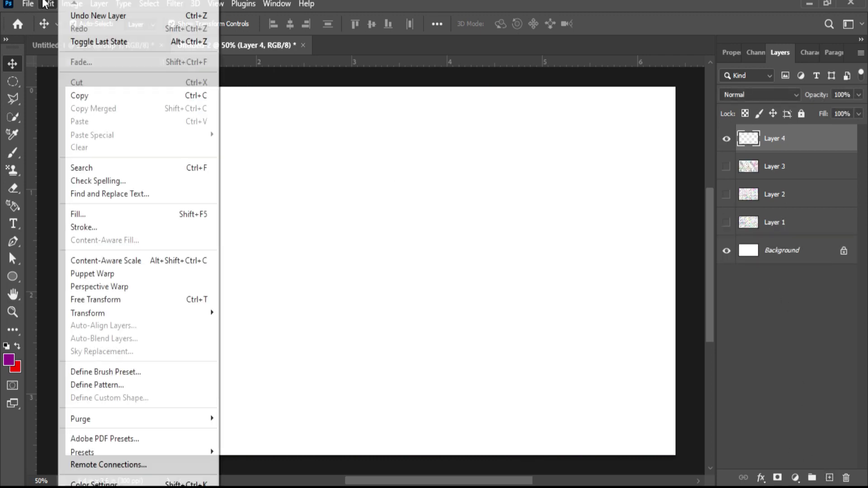
left_click(82, 213)
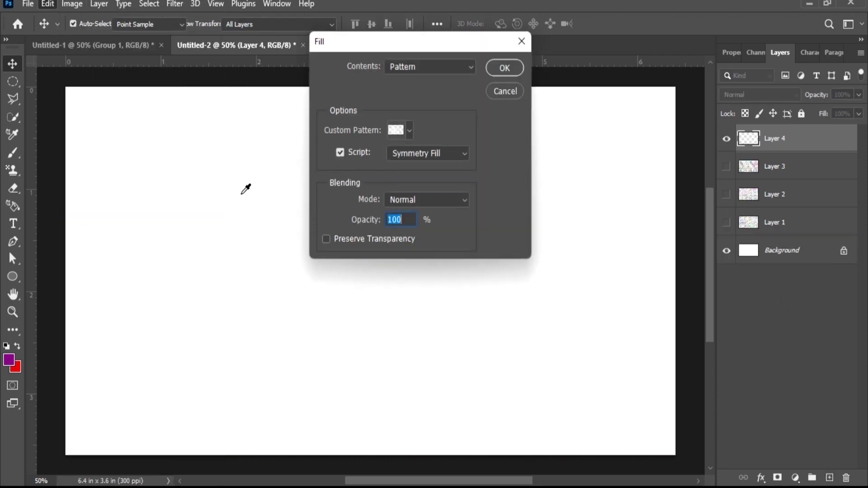
left_click(499, 69)
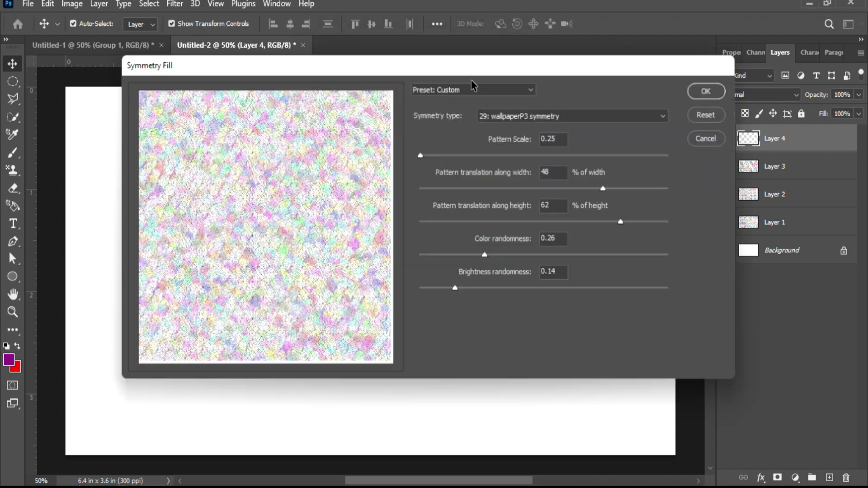
left_click(503, 116)
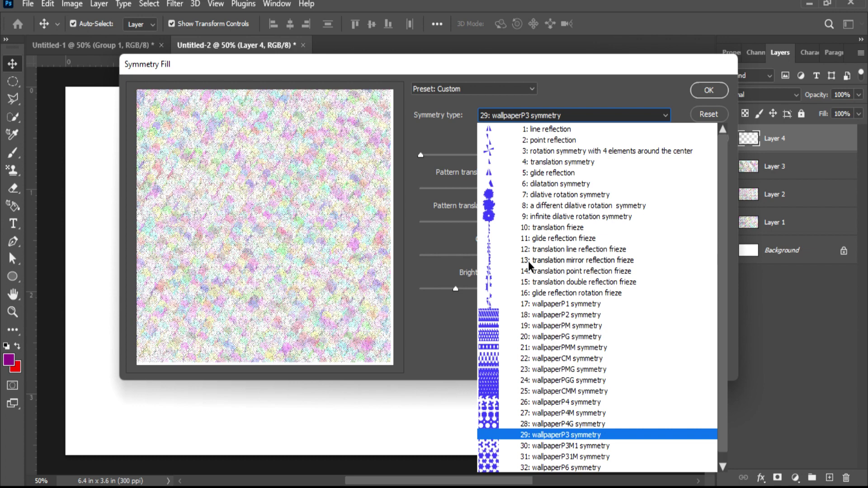
left_click(544, 392)
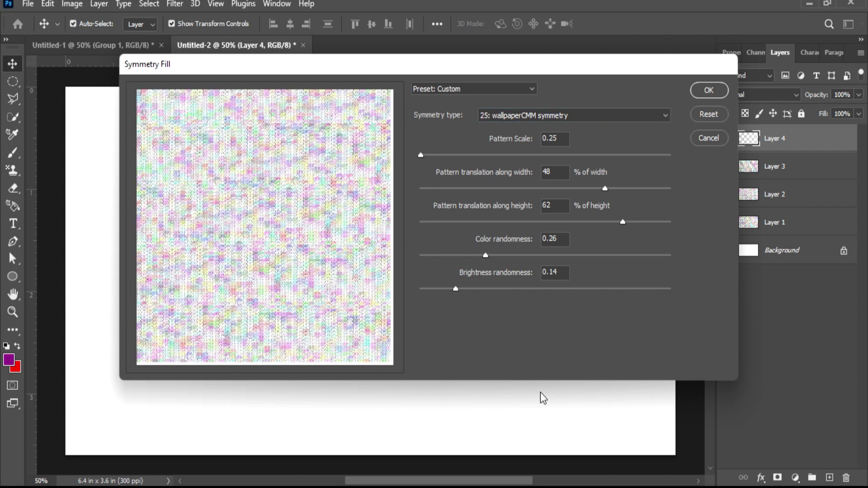
left_click(709, 91)
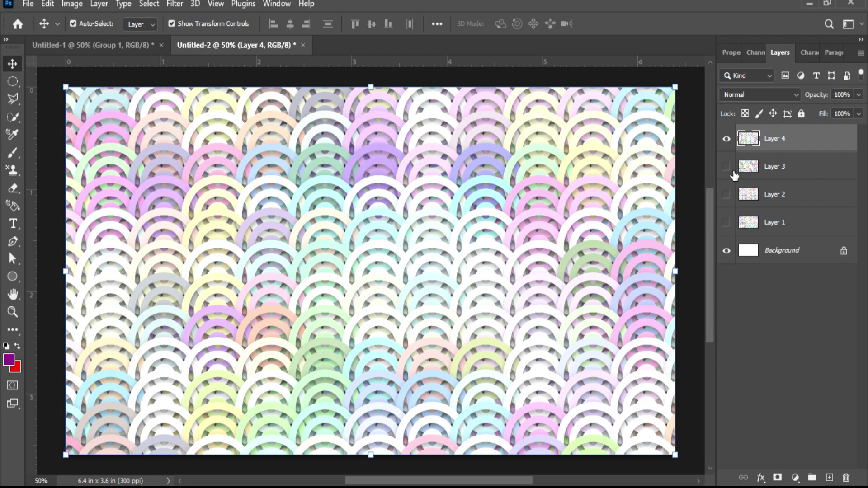
Step: Toggle Layers 3, 4, 2 and 1 on and off in turn, ending with all four hidden
left_click(726, 166)
left_click(726, 139)
left_click(726, 139)
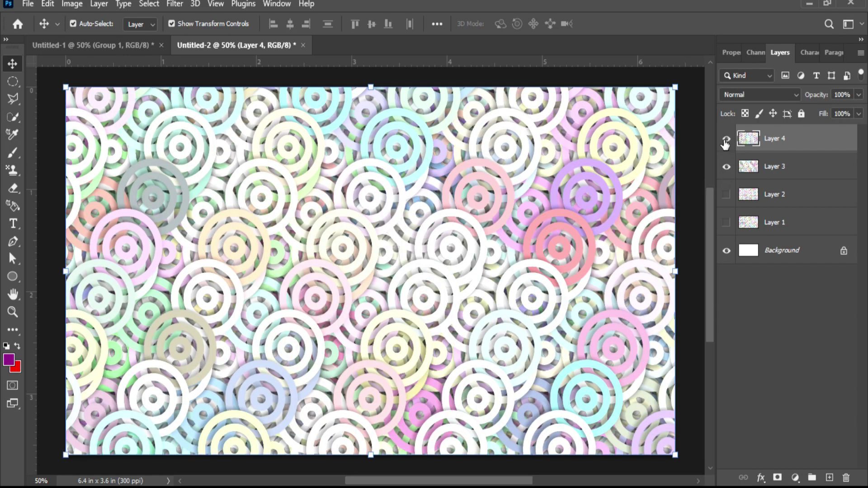
left_click(725, 166)
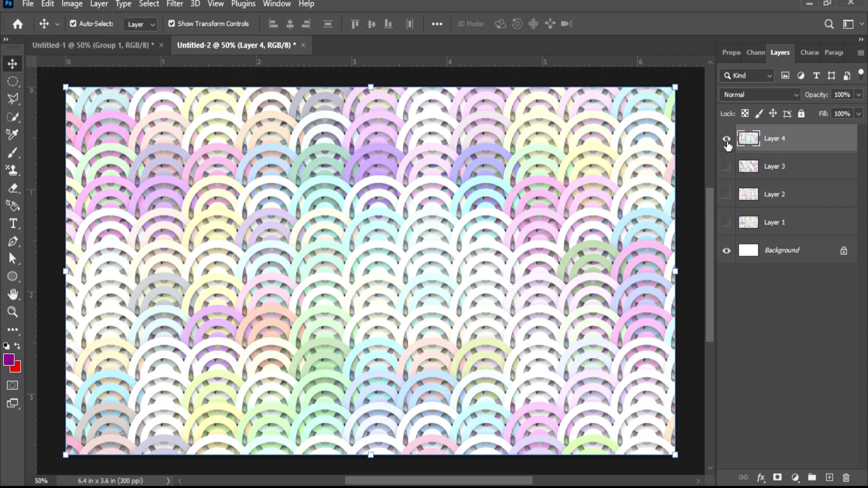
left_click(726, 139)
left_click(726, 195)
left_click(726, 223)
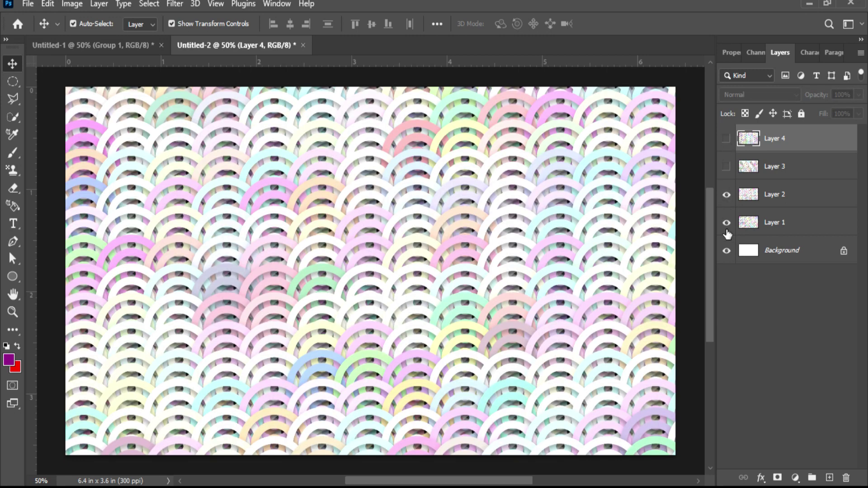
left_click(726, 222)
left_click(726, 194)
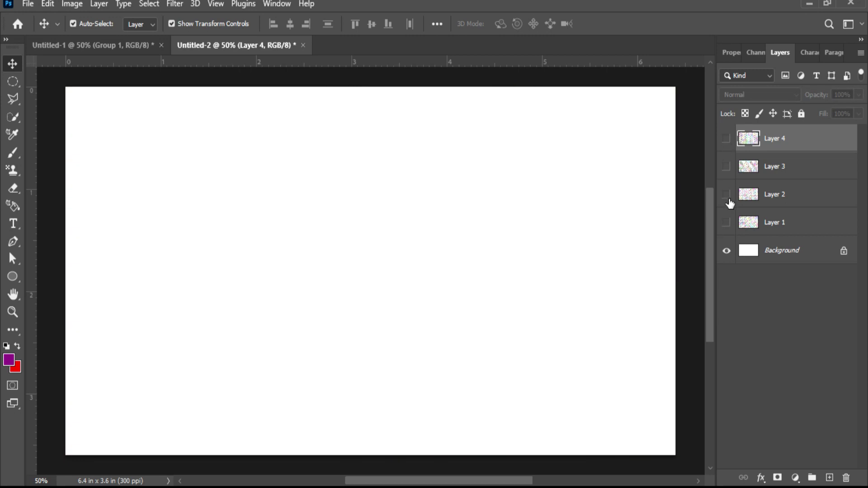
Step: Create Layer 5 and start a Pattern fill on it with the Symmetry Fill script
left_click(830, 477)
left_click(47, 3)
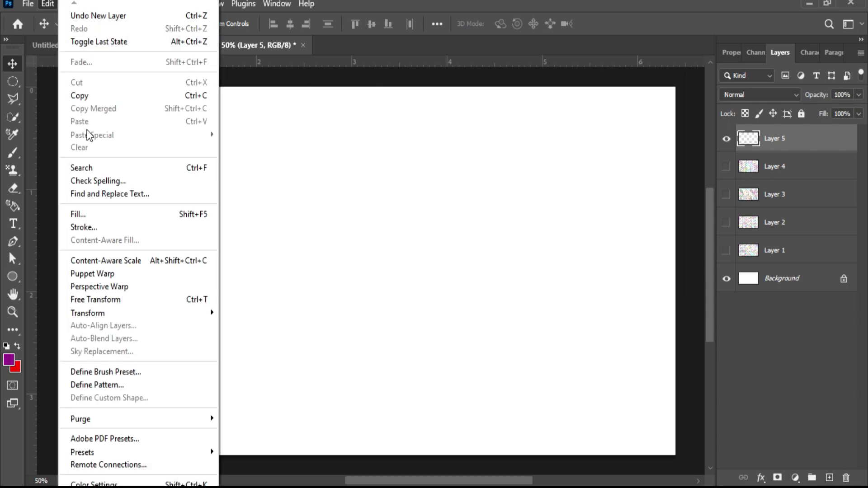
left_click(95, 212)
left_click(495, 70)
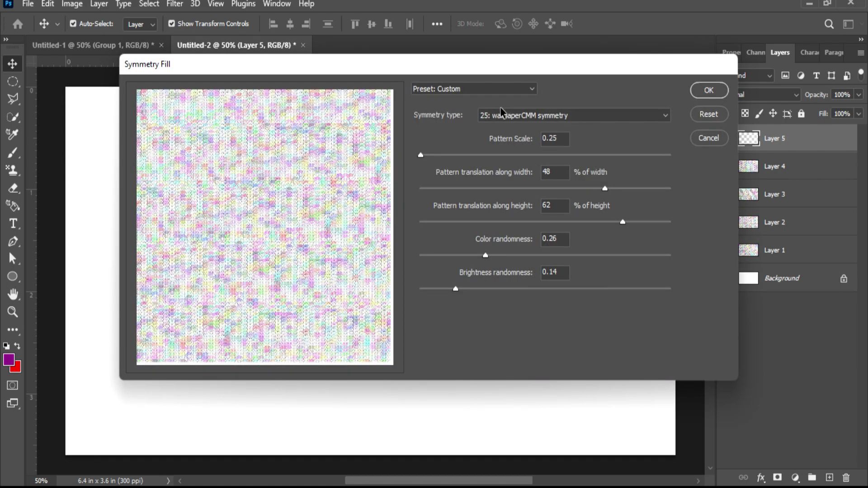
Step: Apply symmetry type 32: wallpaperP6 with width translation 30 and height translation 41
left_click(501, 115)
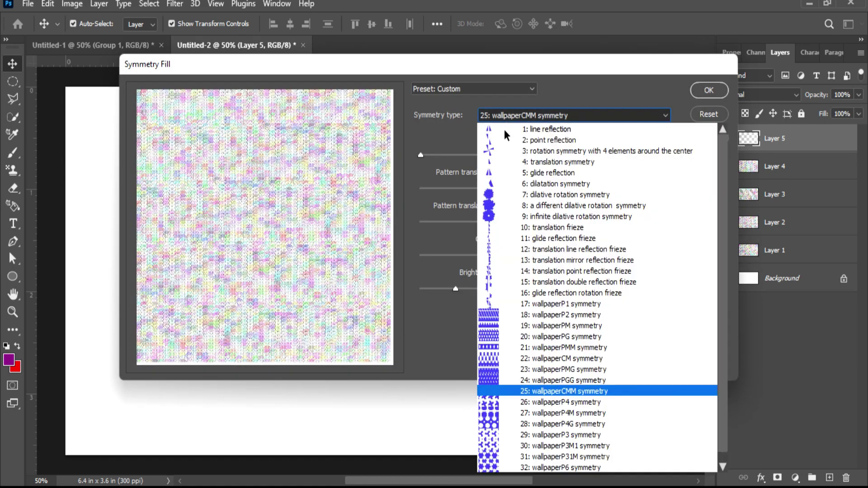
left_click(518, 467)
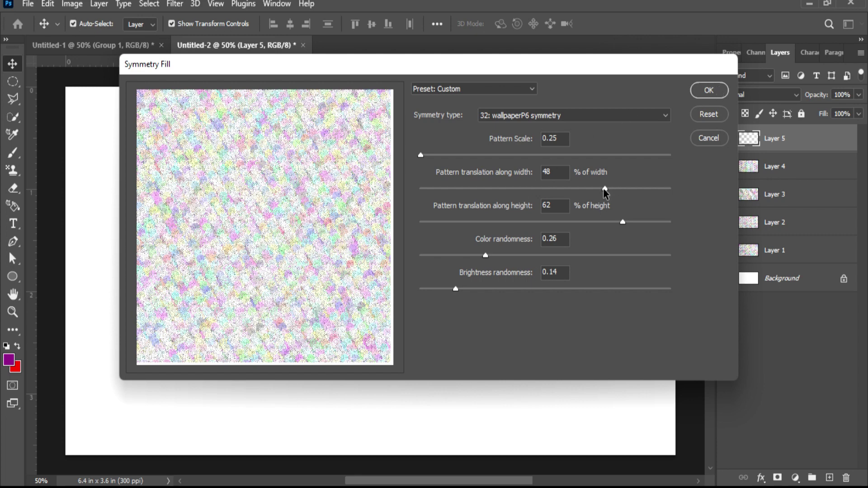
left_click_drag(605, 189, 581, 189)
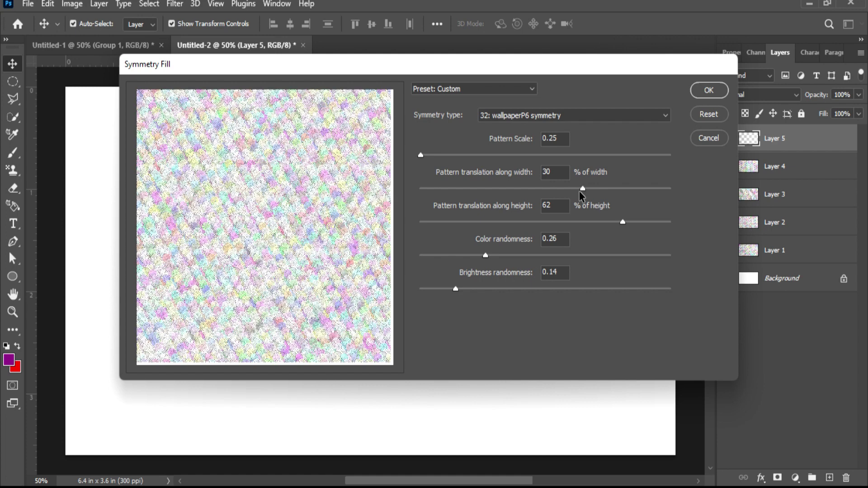
left_click_drag(623, 221, 596, 222)
left_click(708, 90)
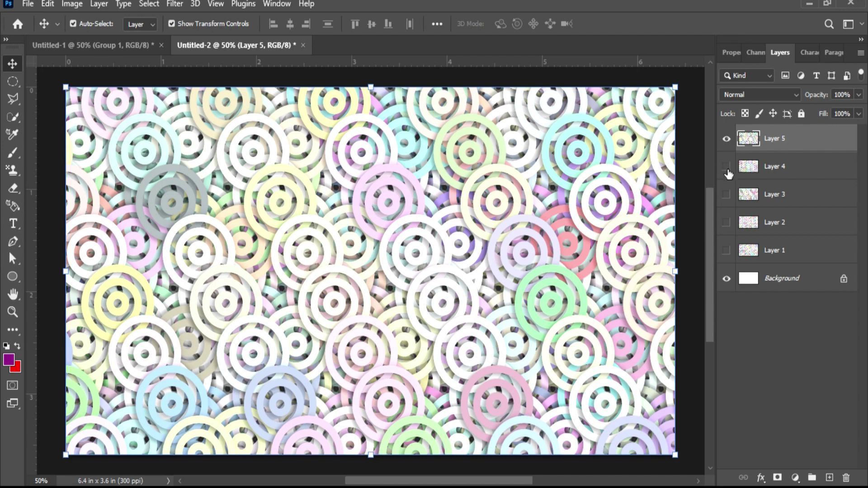
Step: Show Layers 1–4, then toggle Layers 5 and 4 to compare the patterns beneath
left_click(727, 167)
left_click_drag(727, 195, 726, 251)
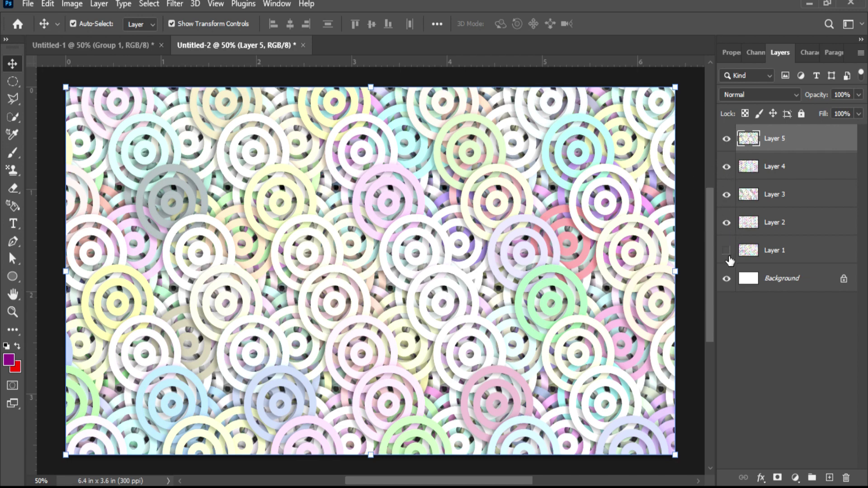
left_click(726, 139)
left_click(726, 139)
left_click(726, 138)
left_click(726, 167)
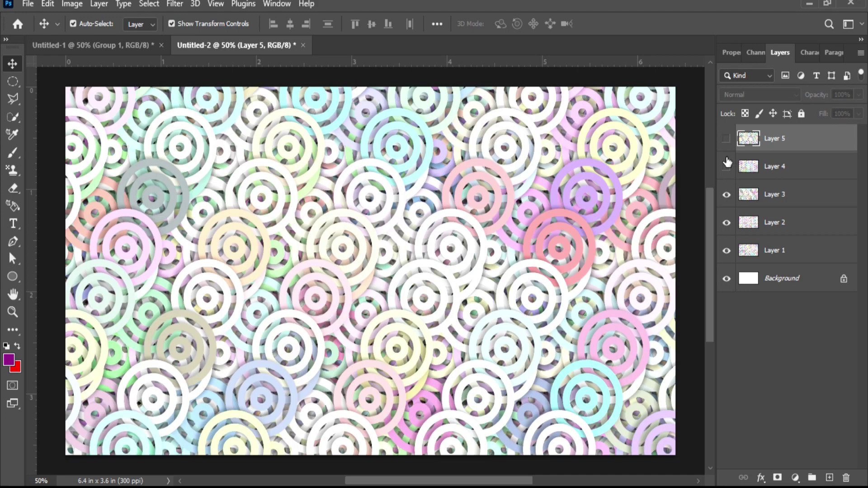
left_click(726, 139)
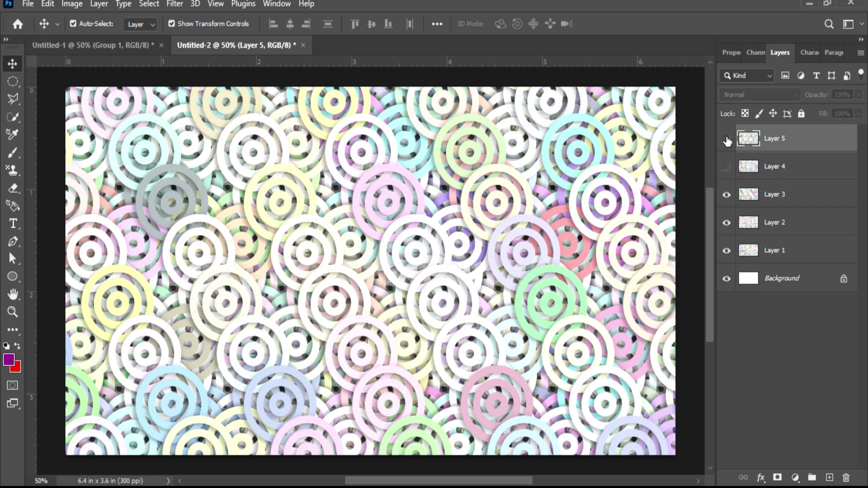
left_click(726, 139)
Step: View Layers 1 and 2 alone in turn, then bring back Layers 3, 4 and 5 on top
left_click(726, 222)
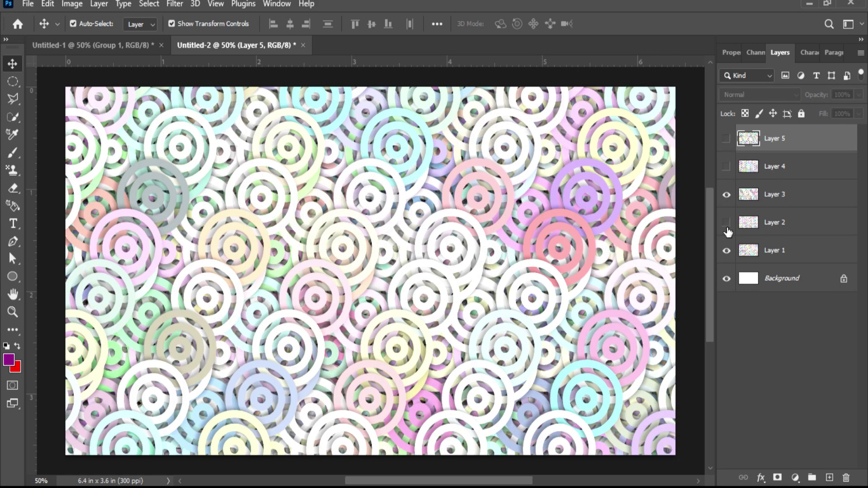
left_click(727, 194)
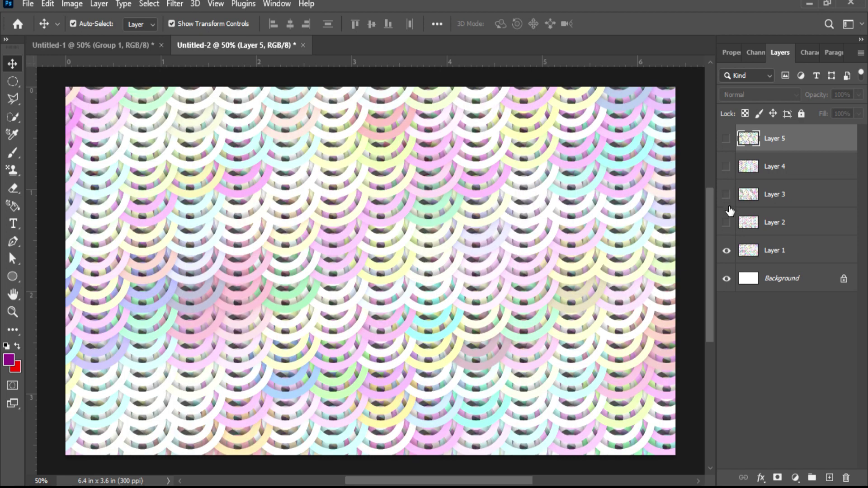
left_click(727, 251)
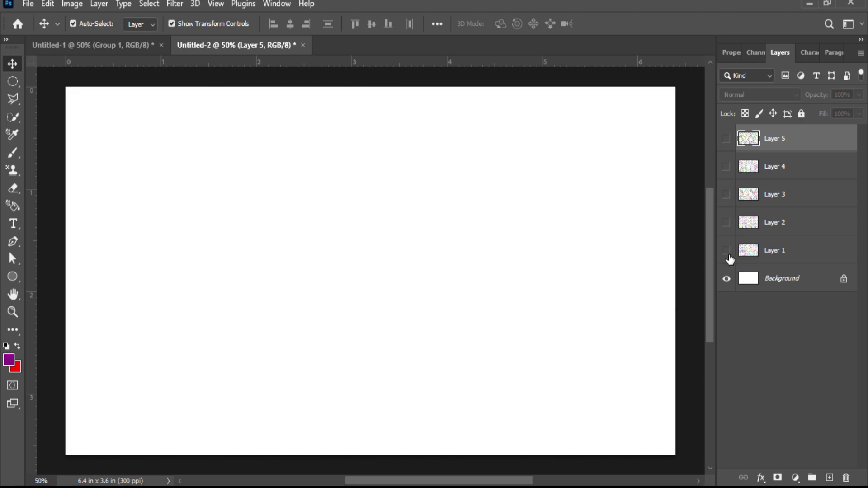
left_click(726, 223)
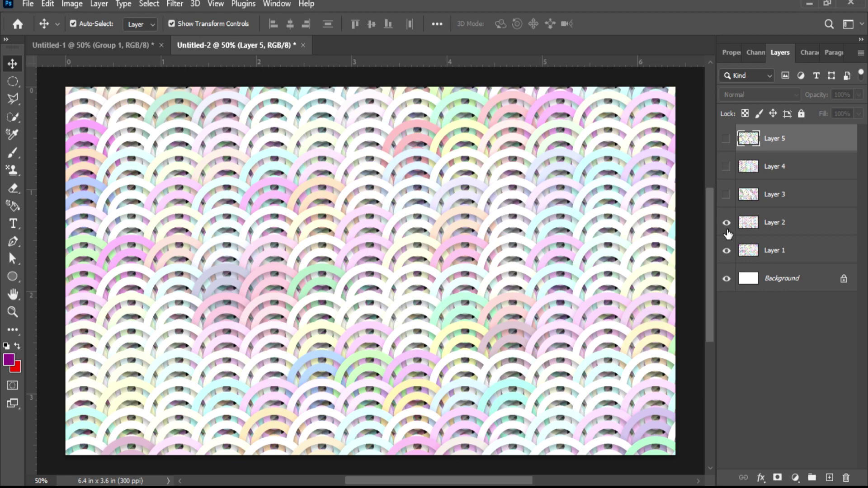
left_click(726, 224)
left_click(727, 195)
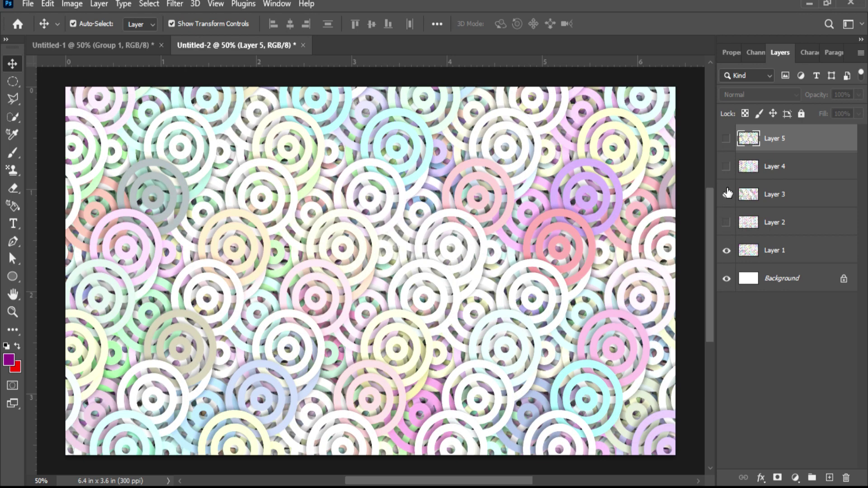
left_click(726, 167)
left_click(726, 139)
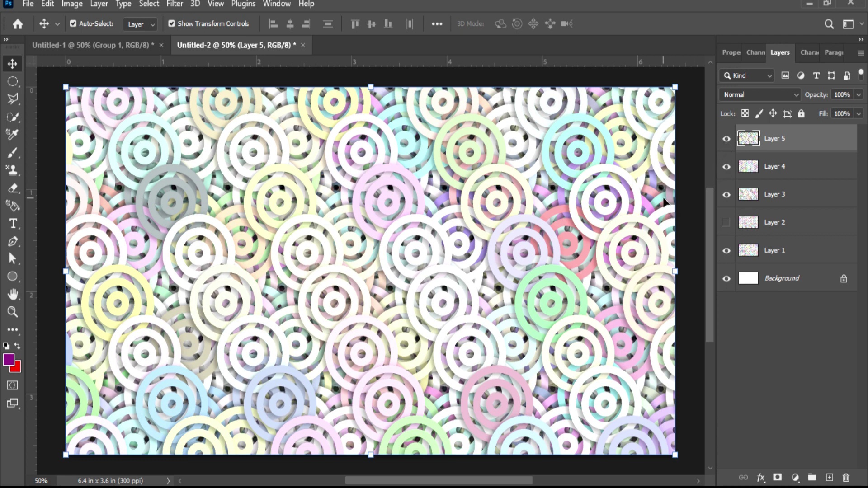
Step: Add a new empty Layer 6 and hide the pattern layers beneath it
left_click(830, 478)
left_click(727, 166)
left_click(726, 194)
left_click(726, 222)
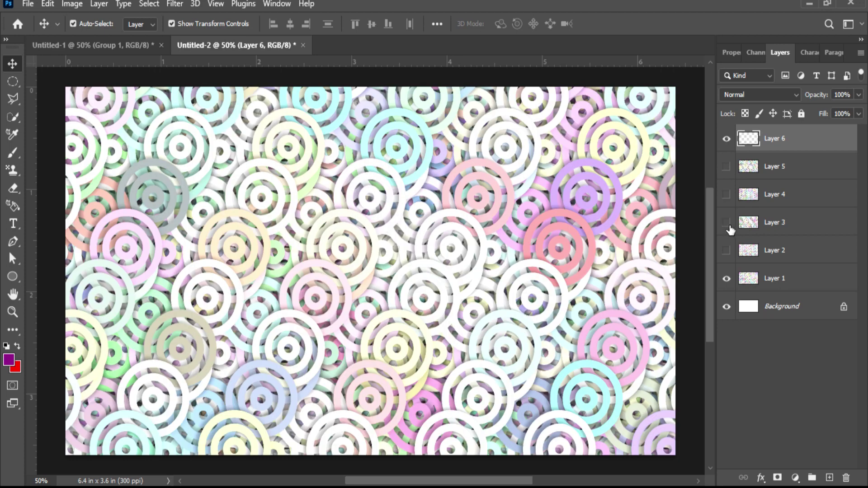
left_click(726, 278)
Step: Set up a Pattern fill on Layer 6 using the Cross Weave script
left_click(47, 4)
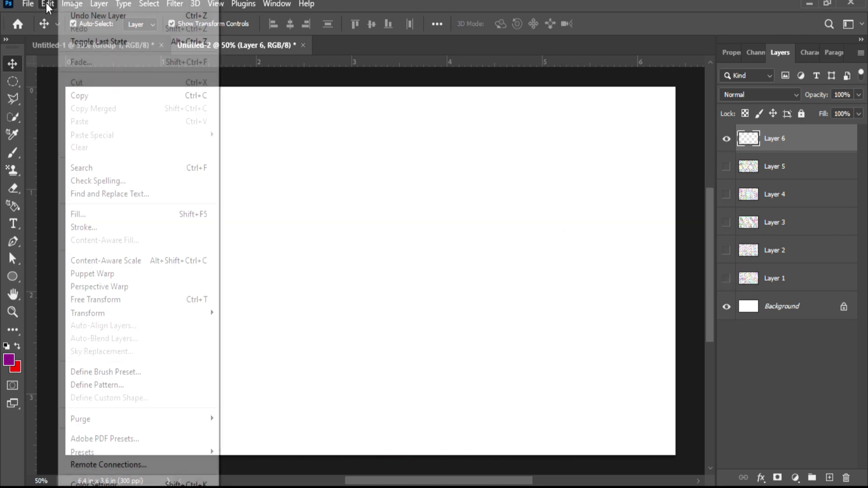
left_click(104, 215)
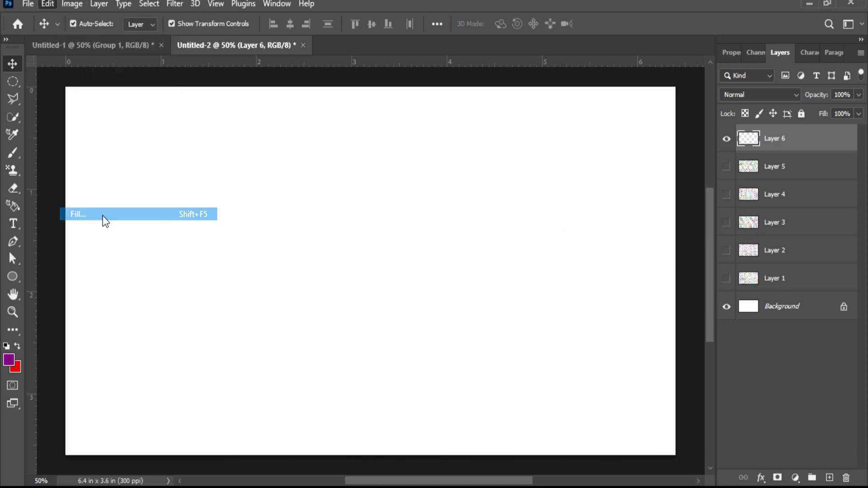
left_click(434, 154)
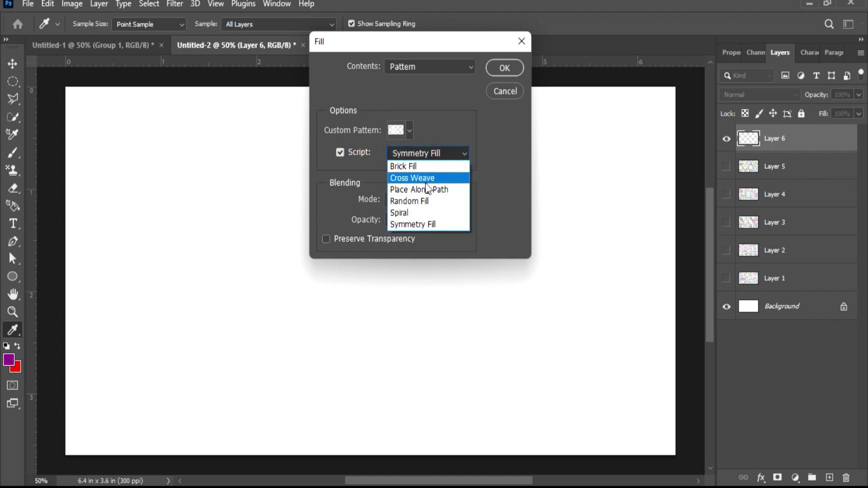
left_click(414, 178)
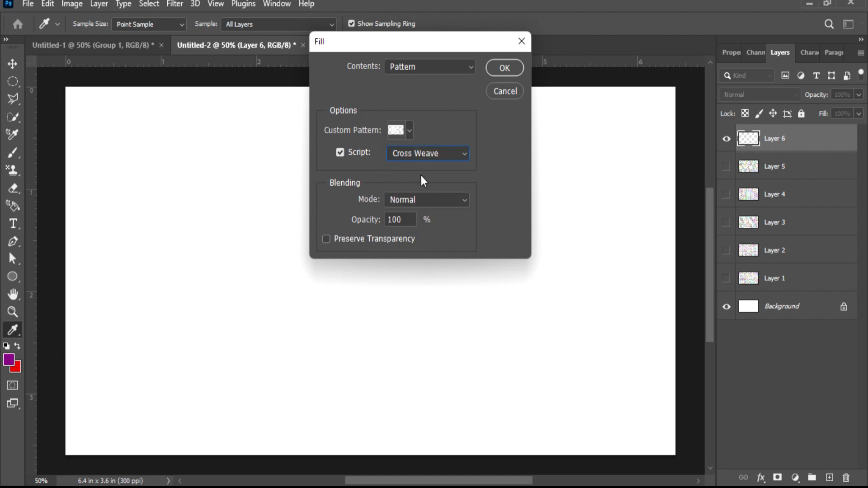
left_click(494, 70)
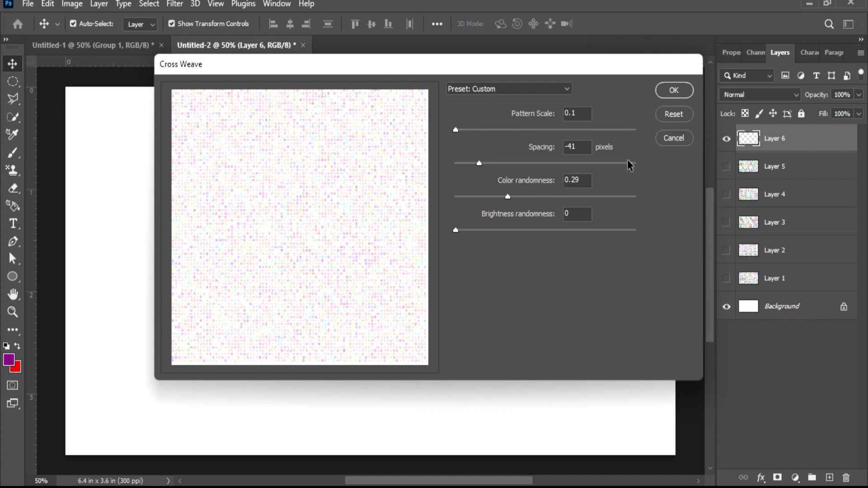
Step: Apply the Cross Weave fill of pastel concentric rings, then zoom in twice and back out to inspect it
left_click(675, 91)
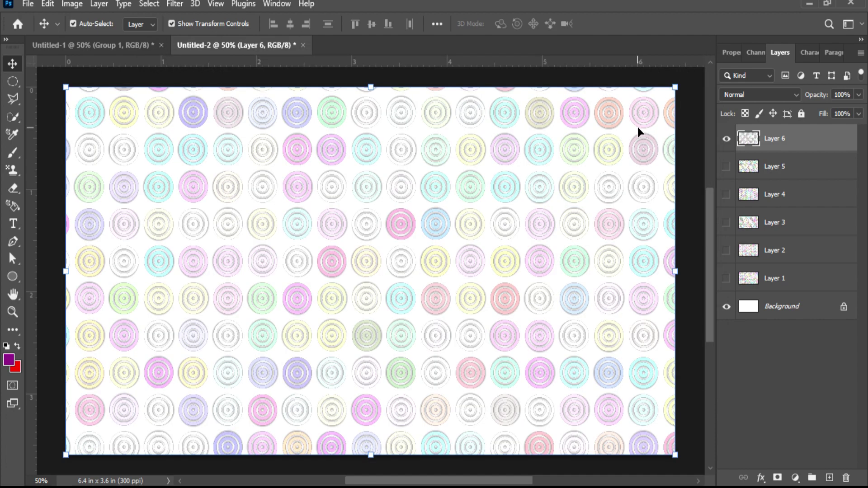
key("ctrl+plus")
key("ctrl+plus")
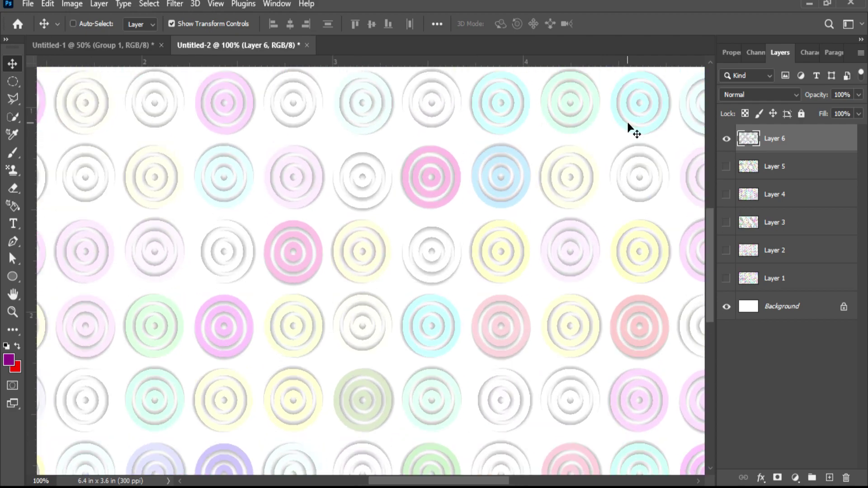
key("ctrl+plus")
key("ctrl+minus")
key("ctrl+minus")
key("ctrl+minus")
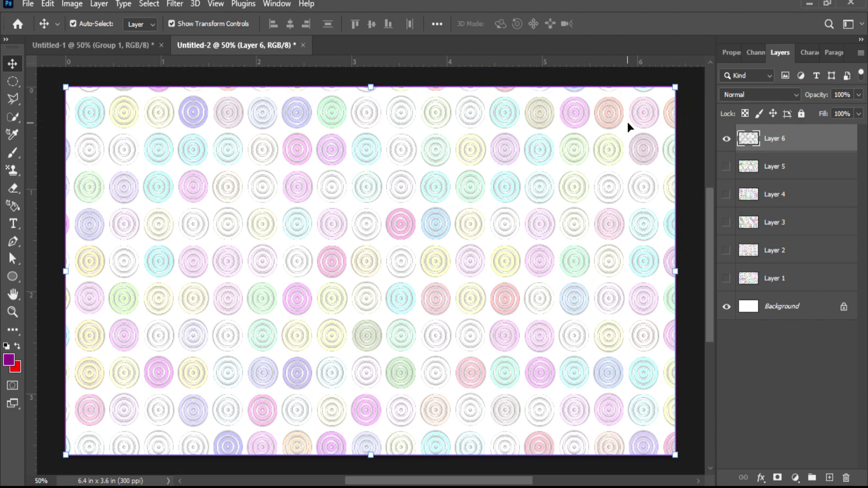